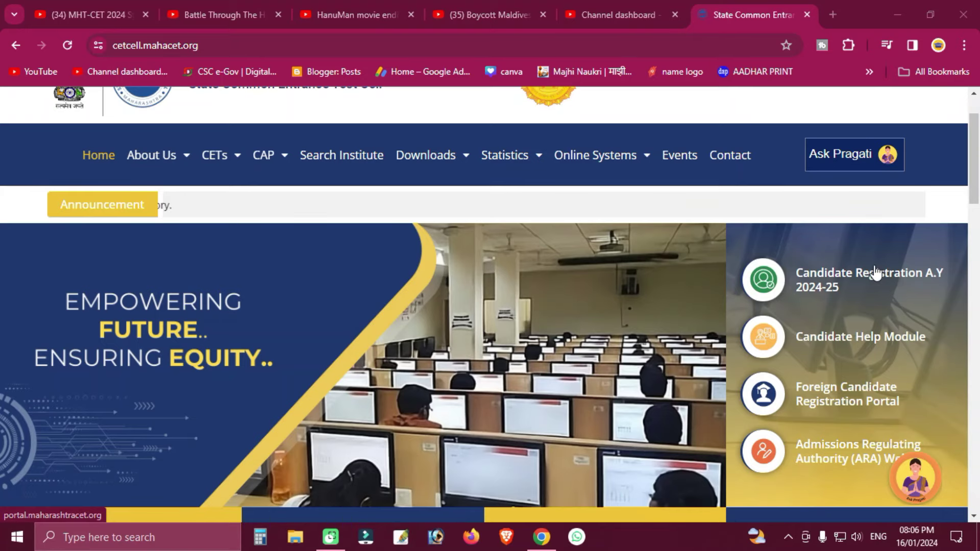
Open the Candidate Registration A.Y 2024-25 portal, and from the time-table page open the activity schedule PDF for all CET registration
{"action": "left_click", "coordinate": [873, 266]}
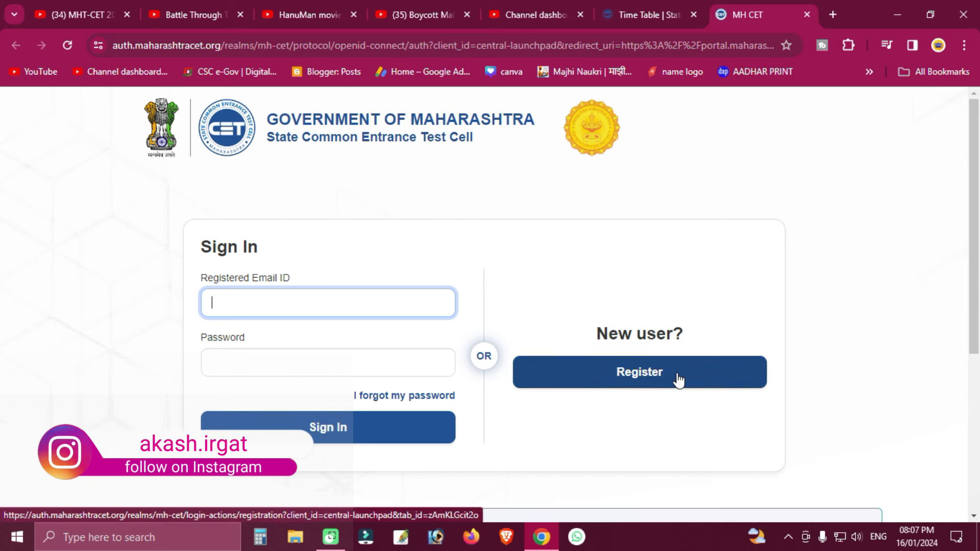
{"action": "left_click", "coordinate": [674, 2]}
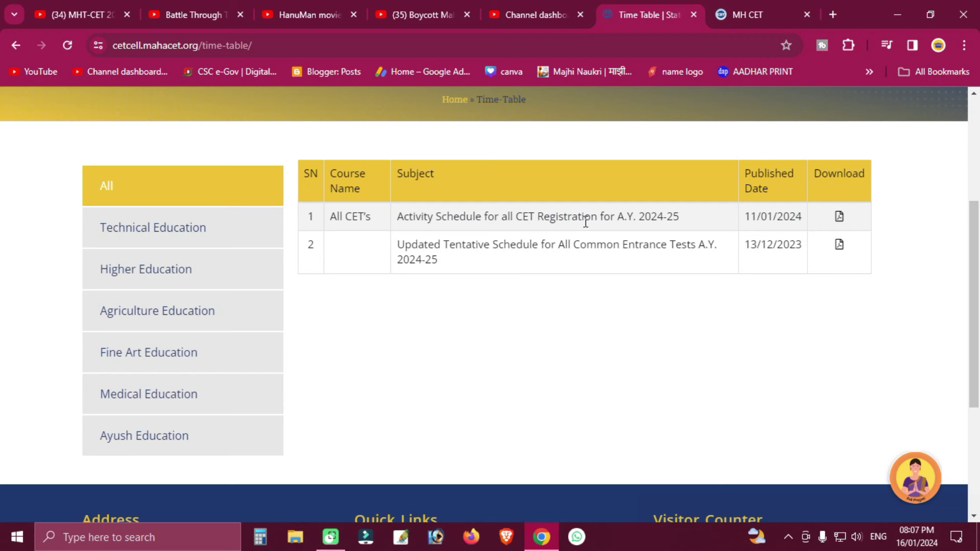
{"action": "left_click", "coordinate": [839, 218]}
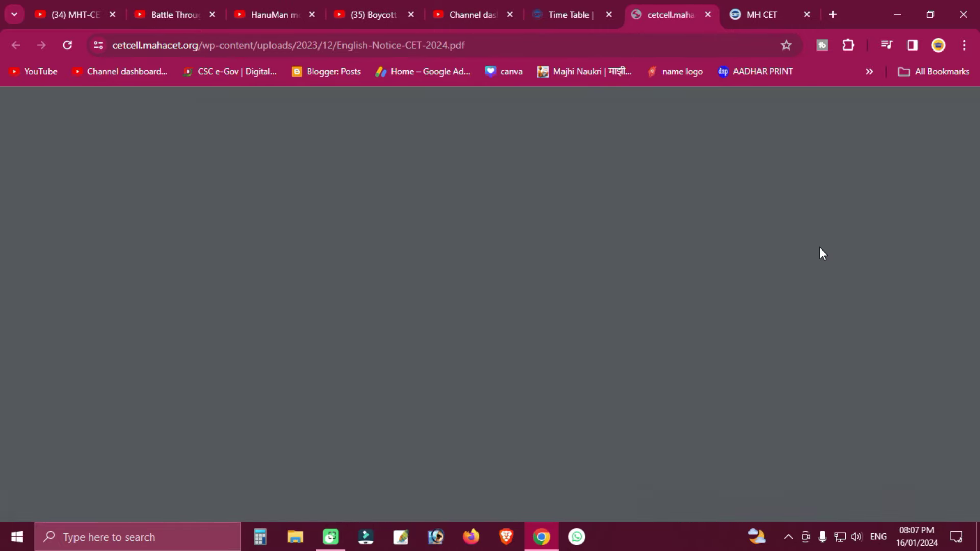
Examine the public notice's schedule table for the registration and exam dates of MHT CET (PCB) and MHT CET (PCM)
{"action": "scroll", "coordinate": [823, 254], "scroll_direction": "down", "scroll_amount": 6}
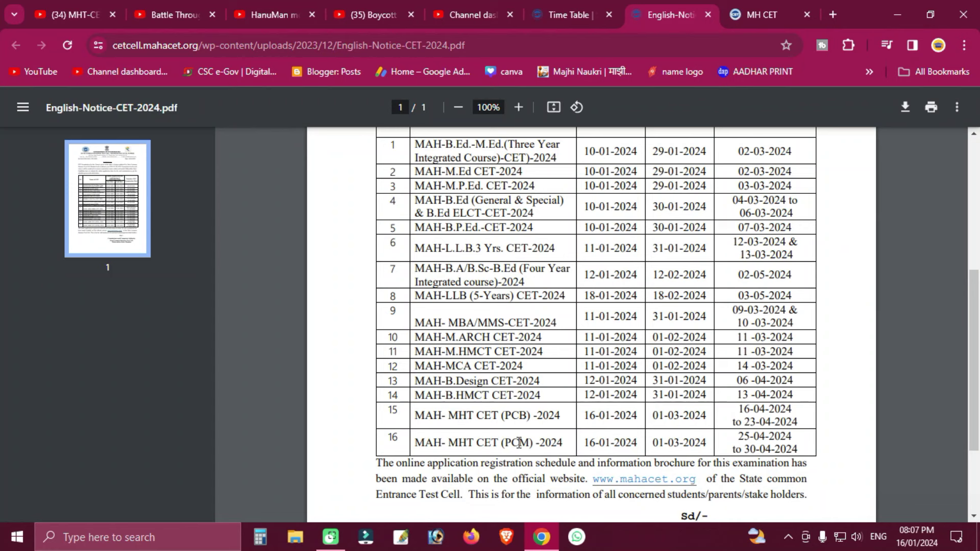
{"action": "left_click_drag", "start_coordinate": [583, 420], "coordinate": [672, 419]}
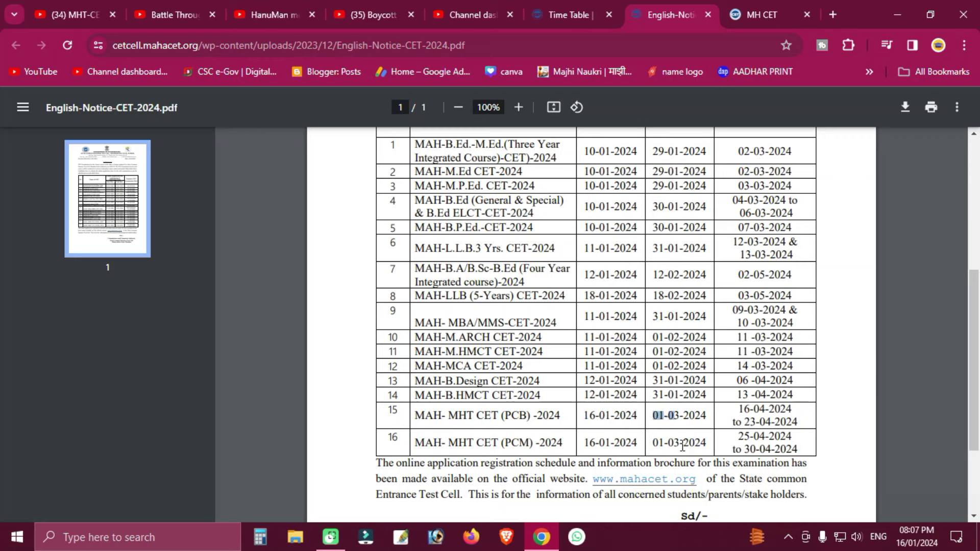
{"action": "scroll", "coordinate": [682, 446], "scroll_direction": "up", "scroll_amount": 3}
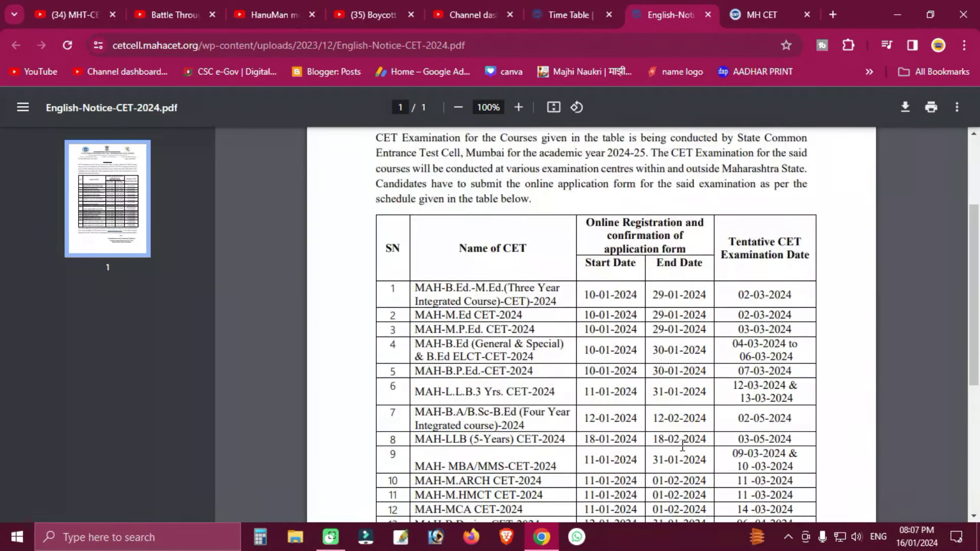
{"action": "scroll", "coordinate": [682, 446], "scroll_direction": "down", "scroll_amount": 6}
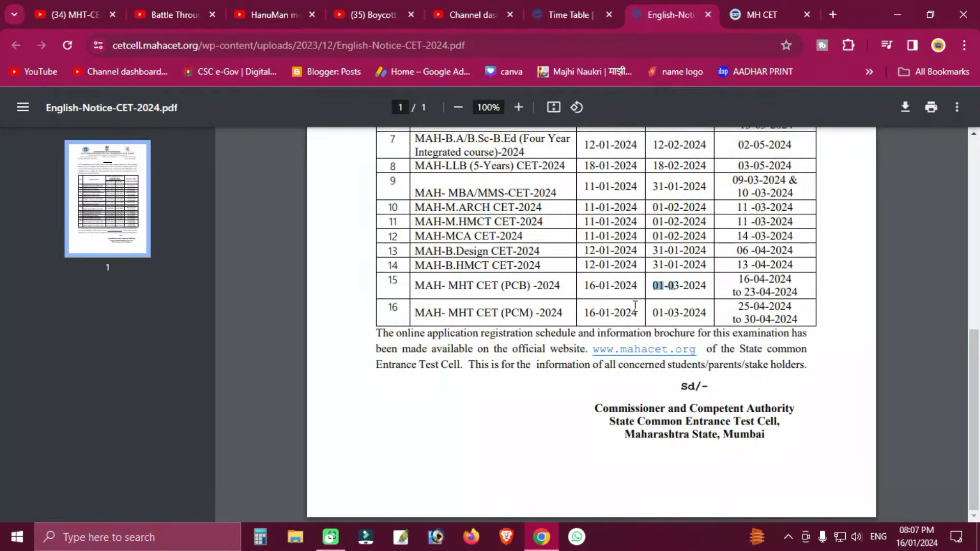
{"action": "scroll", "coordinate": [626, 292], "scroll_direction": "up", "scroll_amount": 4}
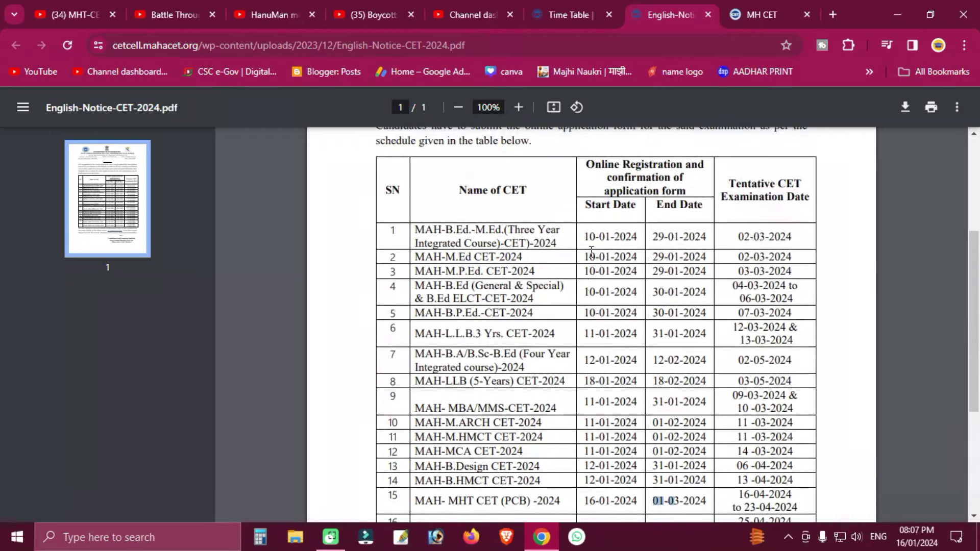
{"action": "scroll", "coordinate": [592, 250], "scroll_direction": "up", "scroll_amount": 4}
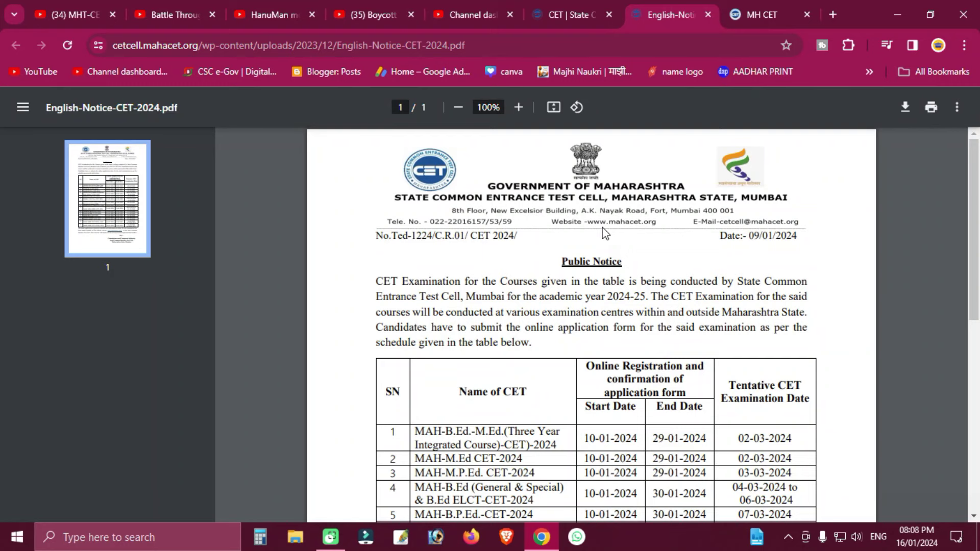
Return to the MH CET sign-in page and open the new user registration form
{"action": "left_click", "coordinate": [771, 18]}
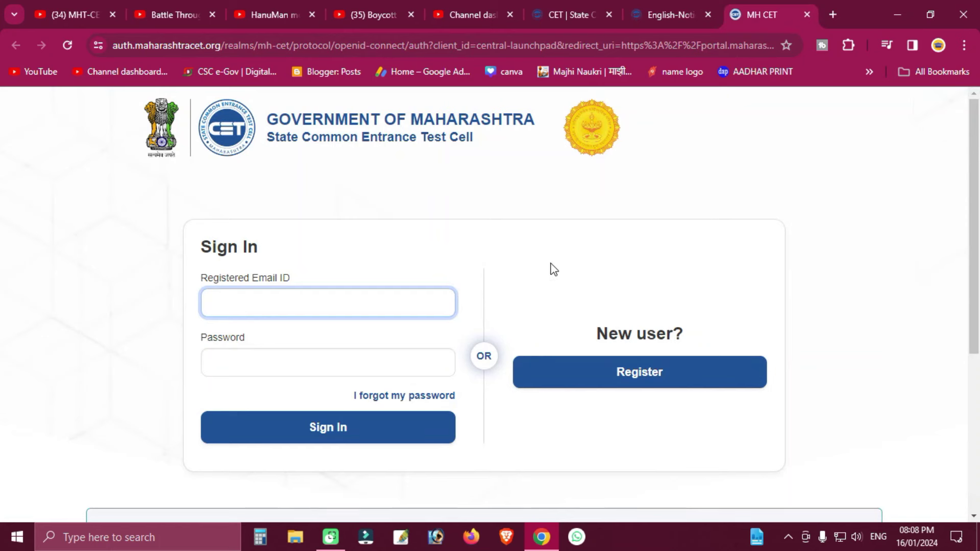
{"action": "left_click", "coordinate": [653, 381]}
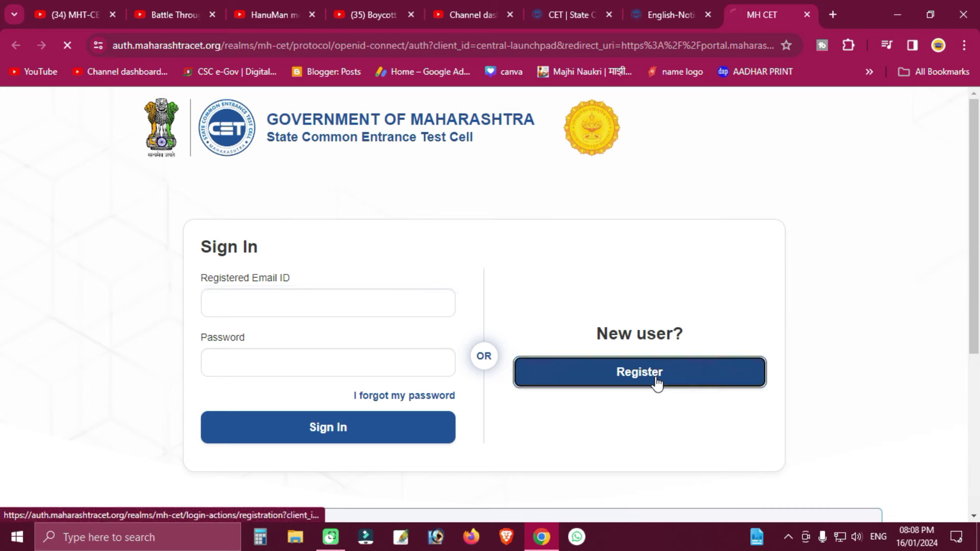
Review the registration form's full name, email, password, confirm password and mobile number fields and their entry rules
{"action": "left_click", "coordinate": [468, 319]}
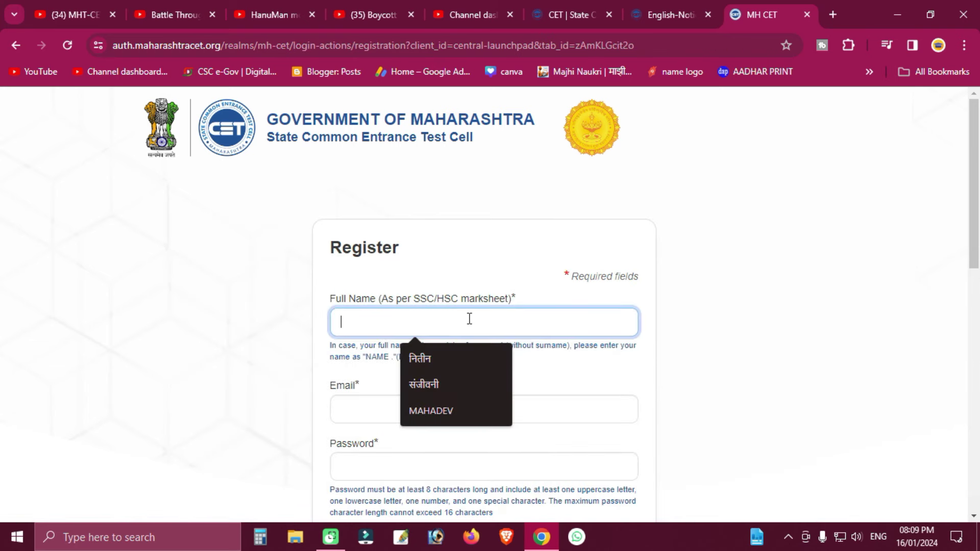
{"action": "left_click", "coordinate": [743, 320]}
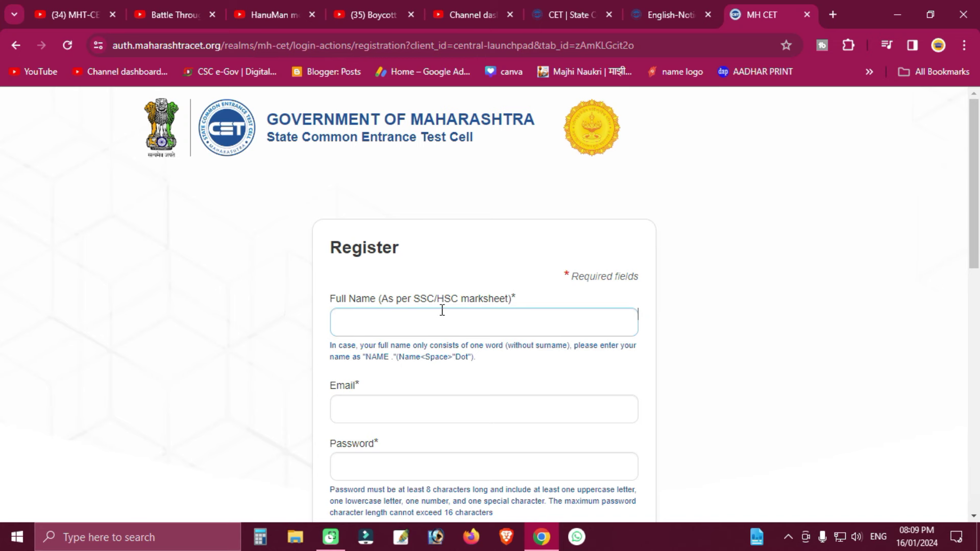
{"action": "scroll", "coordinate": [307, 331], "scroll_direction": "down", "scroll_amount": 3}
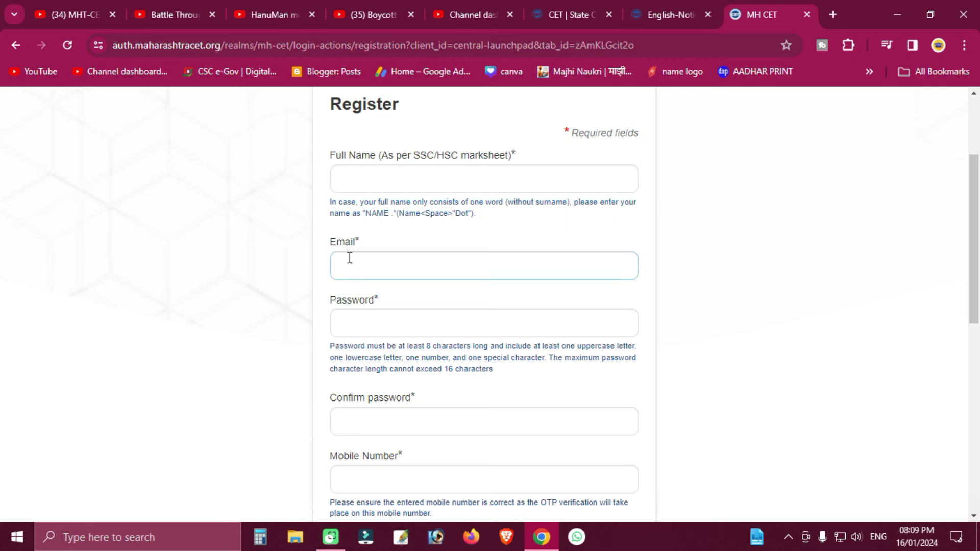
{"action": "left_click", "coordinate": [362, 269]}
{"action": "left_click", "coordinate": [331, 315]}
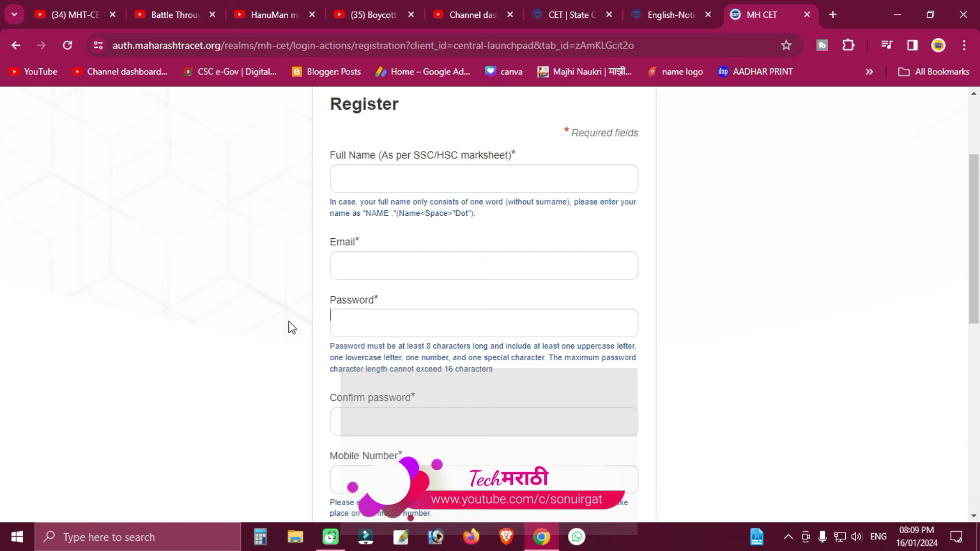
{"action": "left_click", "coordinate": [361, 317]}
{"action": "left_click", "coordinate": [362, 422]}
{"action": "scroll", "coordinate": [352, 388], "scroll_direction": "down", "scroll_amount": 3}
{"action": "left_click", "coordinate": [394, 332]}
{"action": "scroll", "coordinate": [306, 367], "scroll_direction": "down", "scroll_amount": 3}
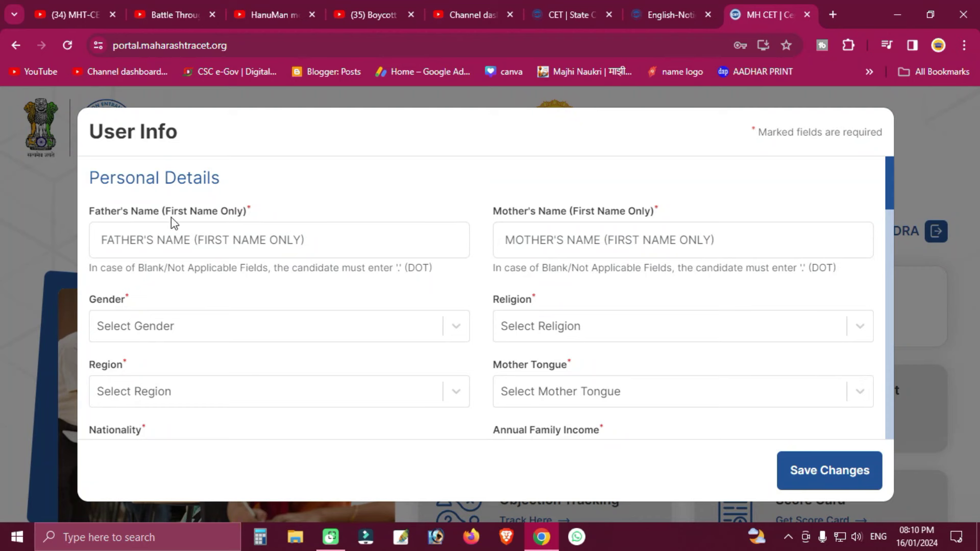
Go past the parents' name fields in the personal details and set the gender to Male and the religion to Hindu
{"action": "left_click", "coordinate": [119, 232]}
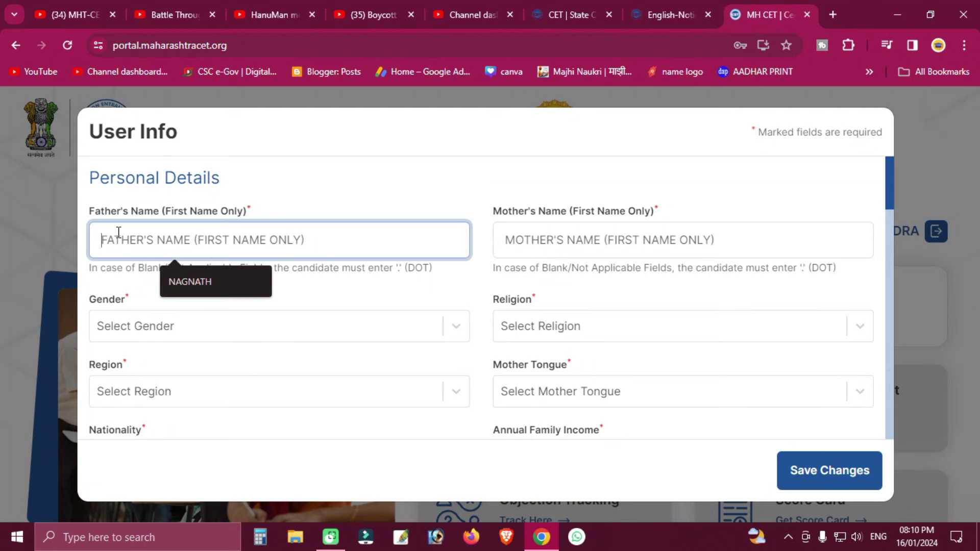
{"action": "left_click", "coordinate": [698, 239]}
{"action": "left_click", "coordinate": [293, 333]}
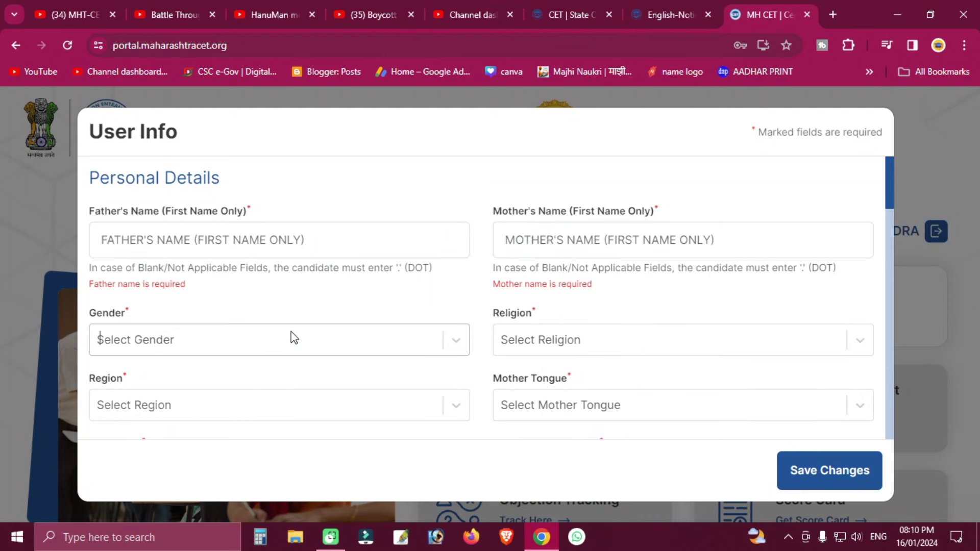
{"action": "left_click", "coordinate": [212, 296]}
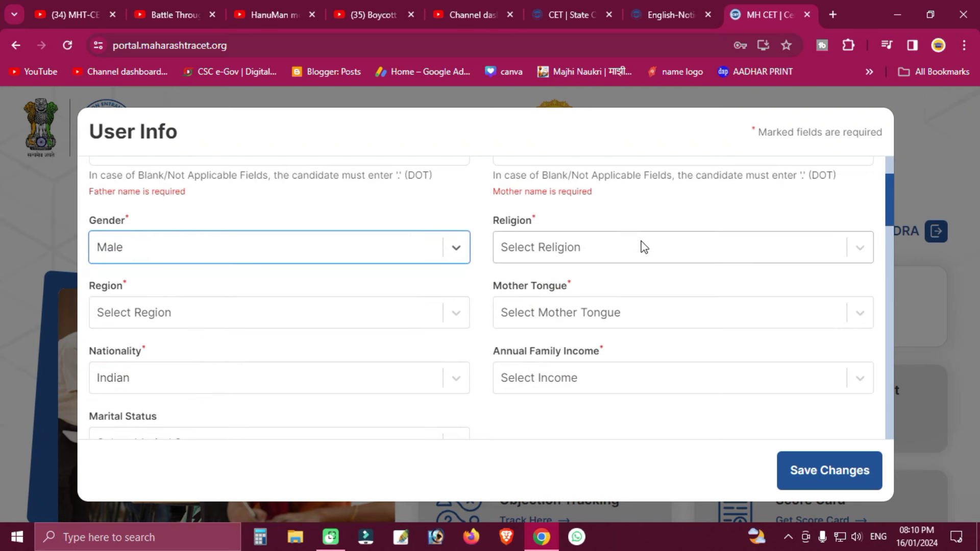
{"action": "left_click", "coordinate": [638, 247]}
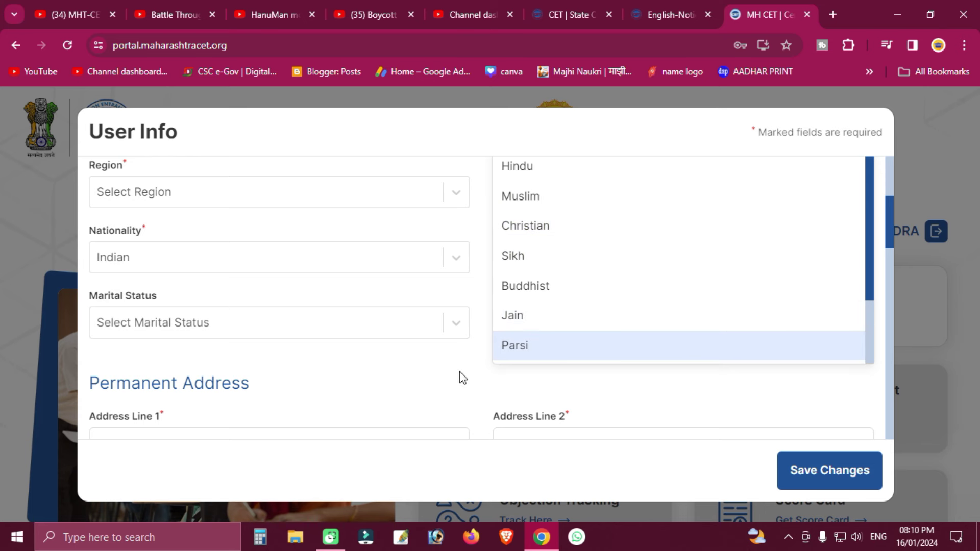
{"action": "left_click", "coordinate": [540, 168]}
Select Indian as the nationality and choose a region in the personal details
{"action": "left_click", "coordinate": [281, 259]}
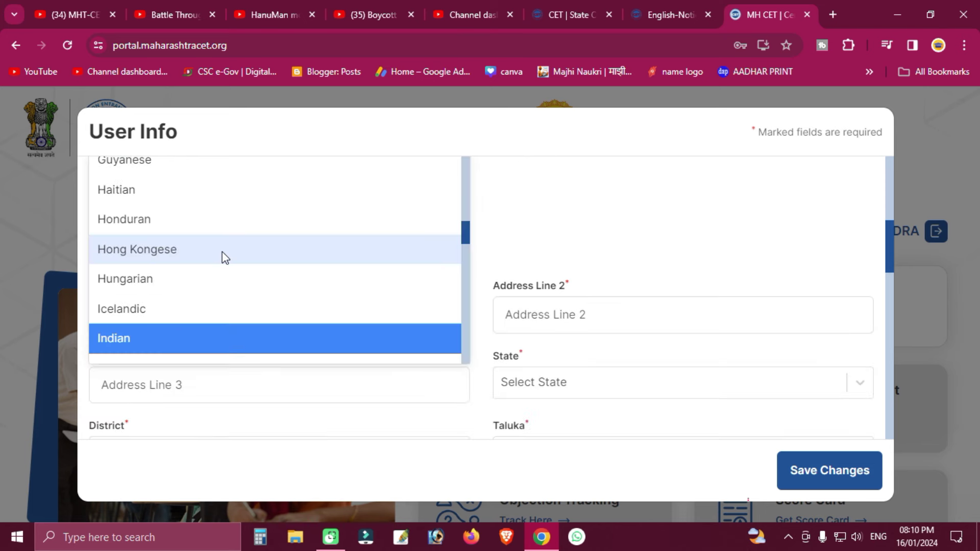
{"action": "left_click", "coordinate": [201, 345]}
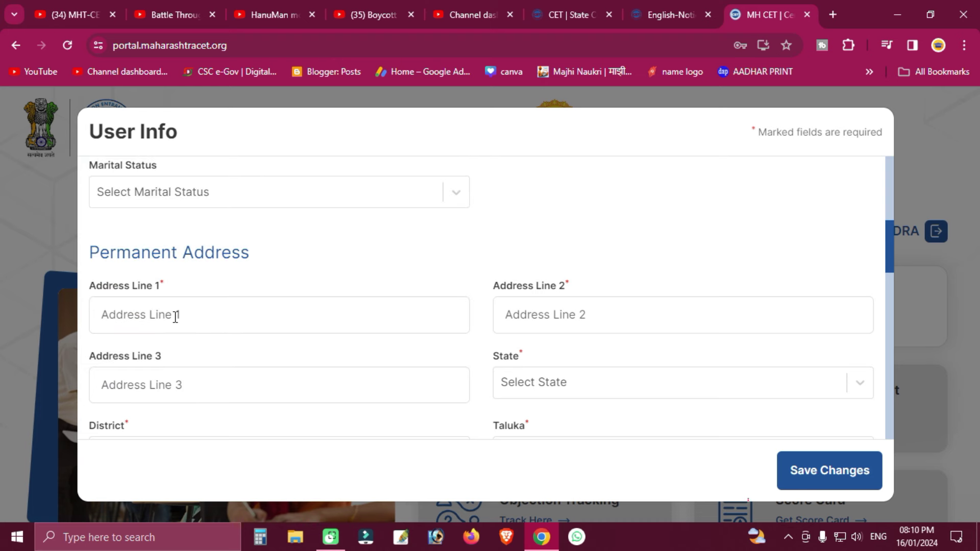
{"action": "scroll", "coordinate": [316, 268], "scroll_direction": "up", "scroll_amount": 5}
{"action": "scroll", "coordinate": [324, 272], "scroll_direction": "up", "scroll_amount": 3}
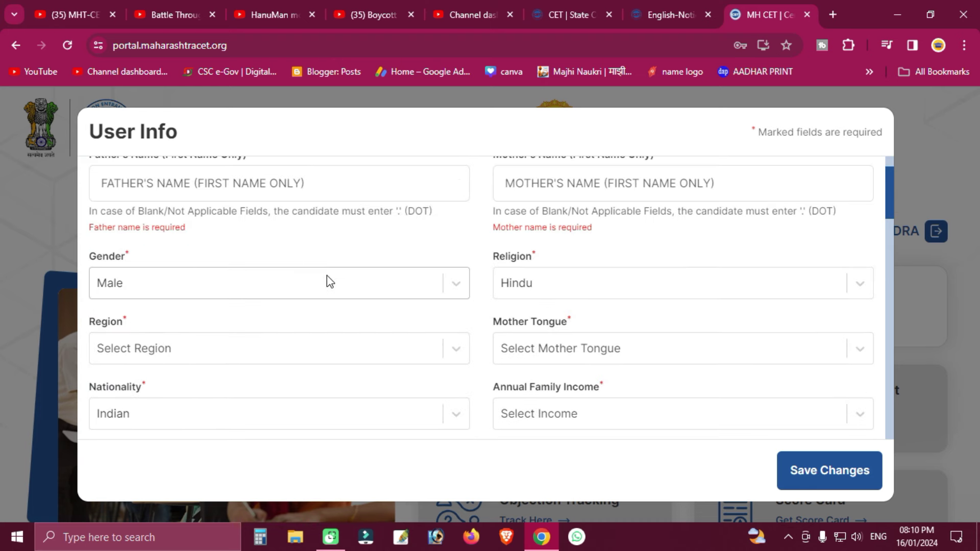
{"action": "scroll", "coordinate": [358, 306], "scroll_direction": "down", "scroll_amount": 3}
{"action": "scroll", "coordinate": [371, 332], "scroll_direction": "down", "scroll_amount": 2}
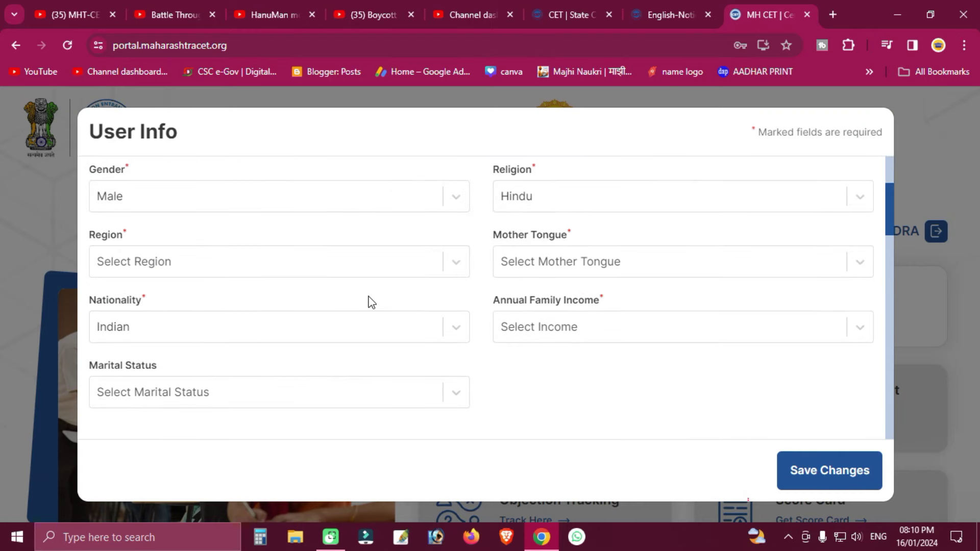
{"action": "left_click", "coordinate": [192, 265]}
{"action": "left_click", "coordinate": [148, 297]}
Set the mother tongue to Marathi and the marital status to UnMarried
{"action": "left_click", "coordinate": [499, 267]}
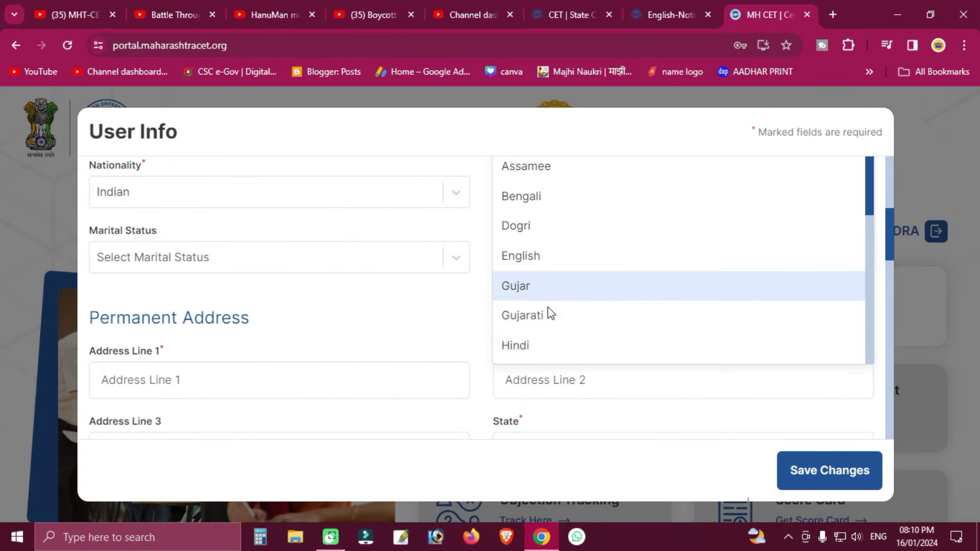
{"action": "scroll", "coordinate": [527, 333], "scroll_direction": "down", "scroll_amount": 4}
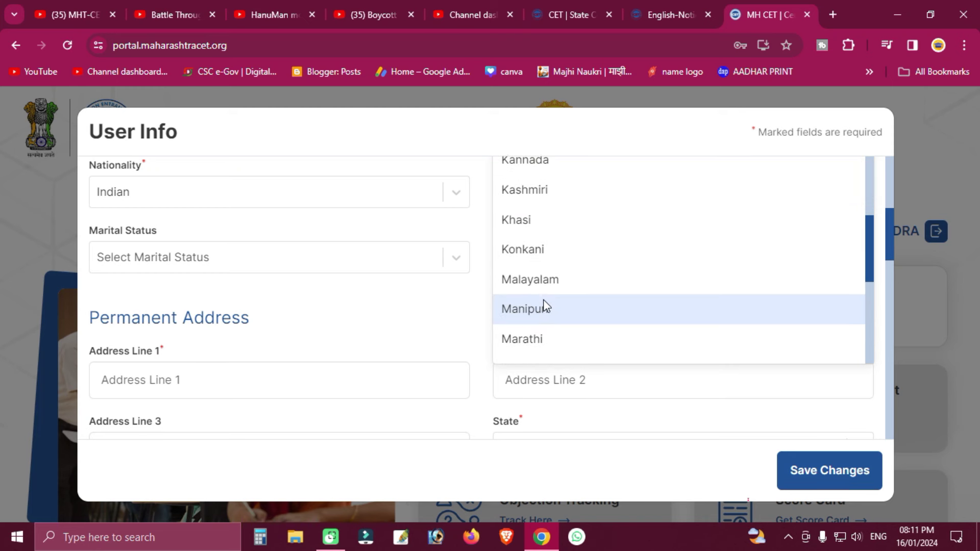
{"action": "left_click", "coordinate": [543, 339]}
{"action": "left_click", "coordinate": [217, 261]}
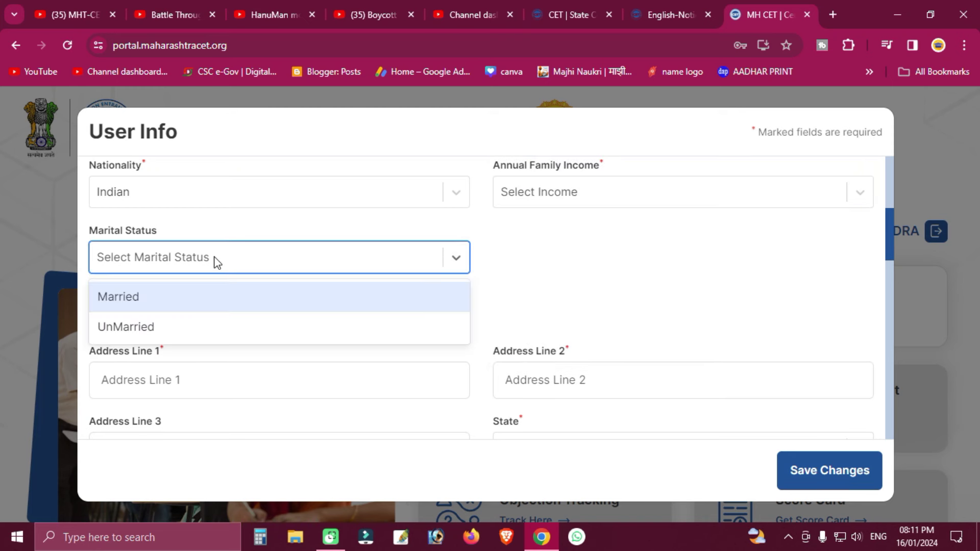
{"action": "left_click", "coordinate": [156, 327]}
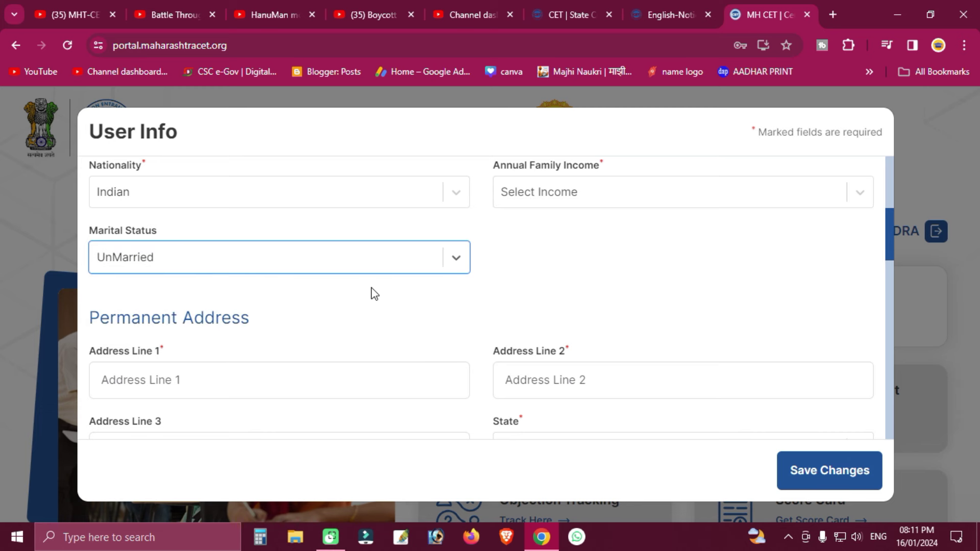
Review the permanent address fields from the address lines and state to the pincode and phone number, without filling them in
{"action": "scroll", "coordinate": [424, 298], "scroll_direction": "down", "scroll_amount": 3}
{"action": "left_click", "coordinate": [253, 240]}
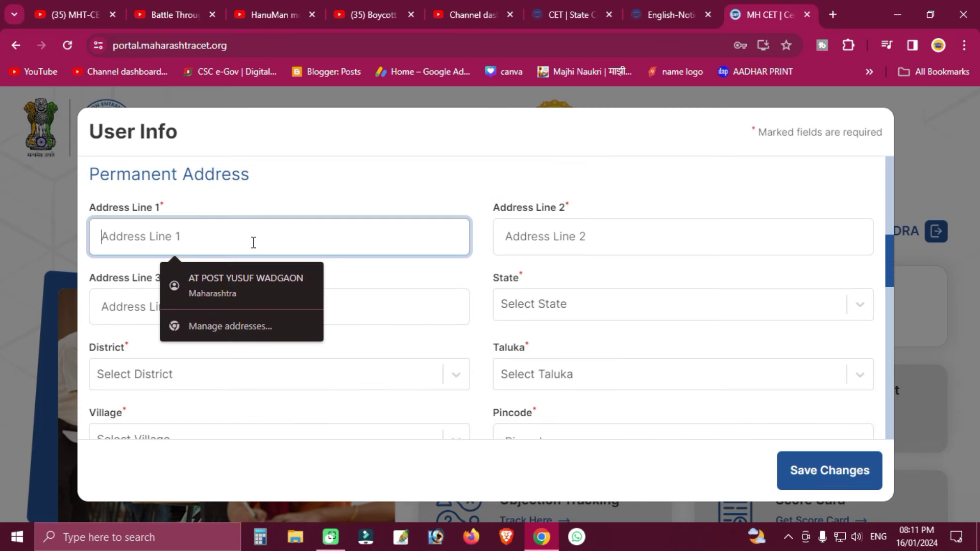
{"action": "left_click", "coordinate": [609, 242]}
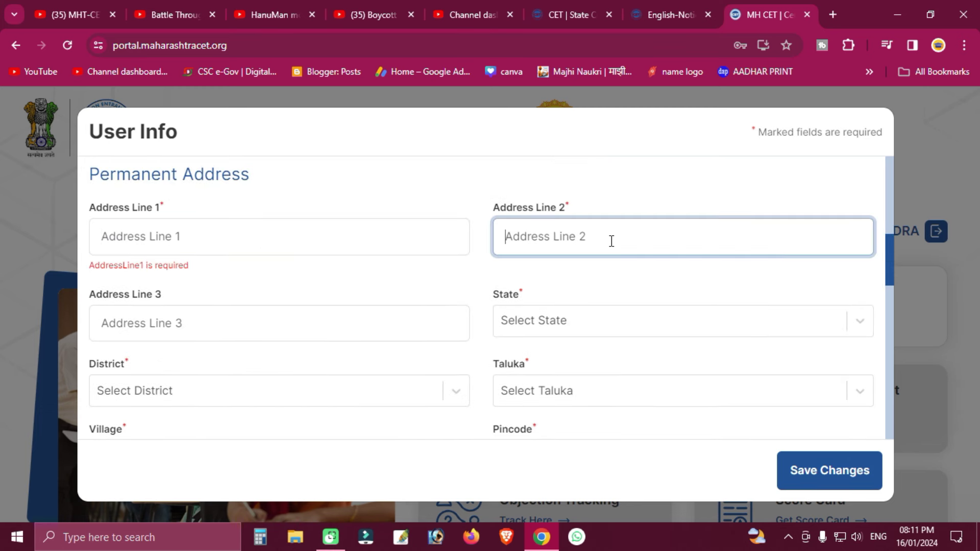
{"action": "left_click", "coordinate": [573, 314]}
{"action": "scroll", "coordinate": [573, 314], "scroll_direction": "down", "scroll_amount": 4}
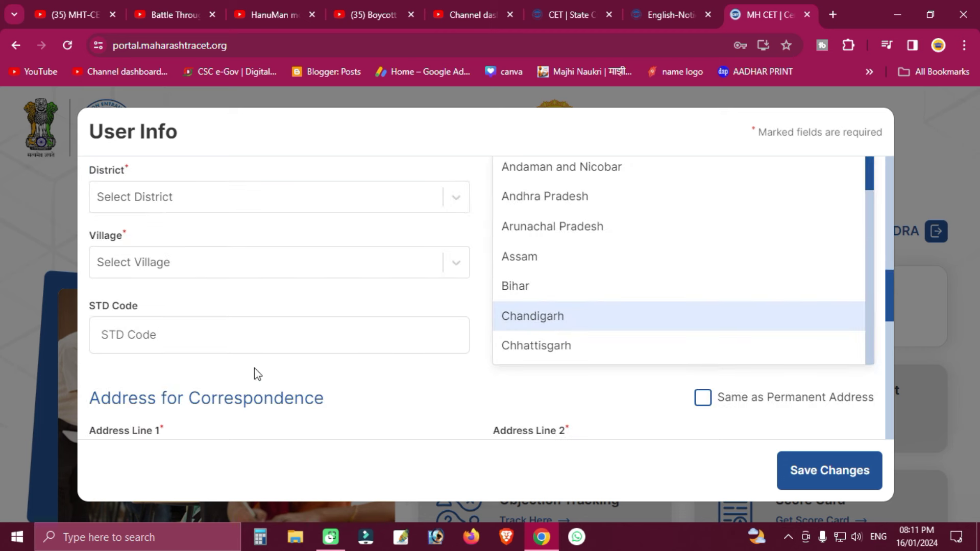
{"action": "left_click", "coordinate": [300, 236]}
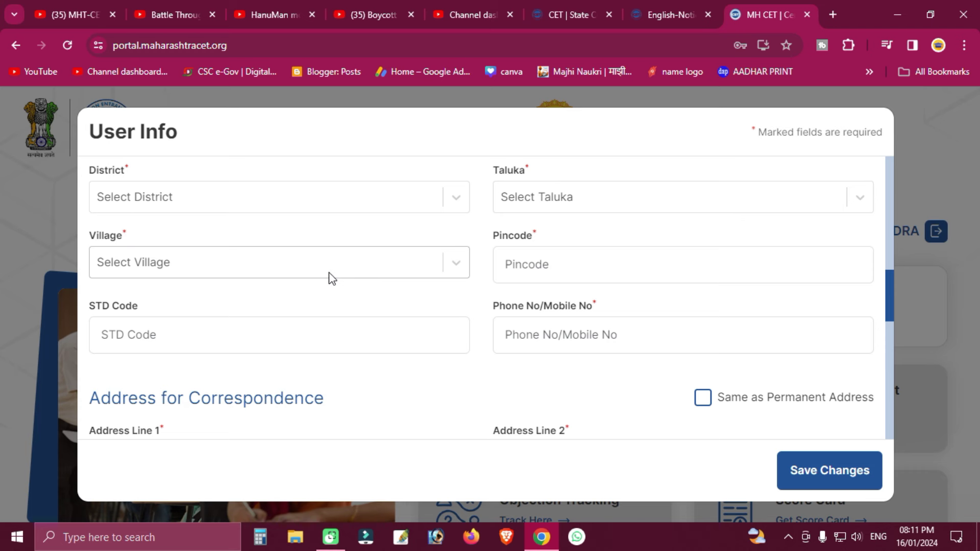
{"action": "left_click", "coordinate": [505, 280]}
{"action": "left_click", "coordinate": [446, 305]}
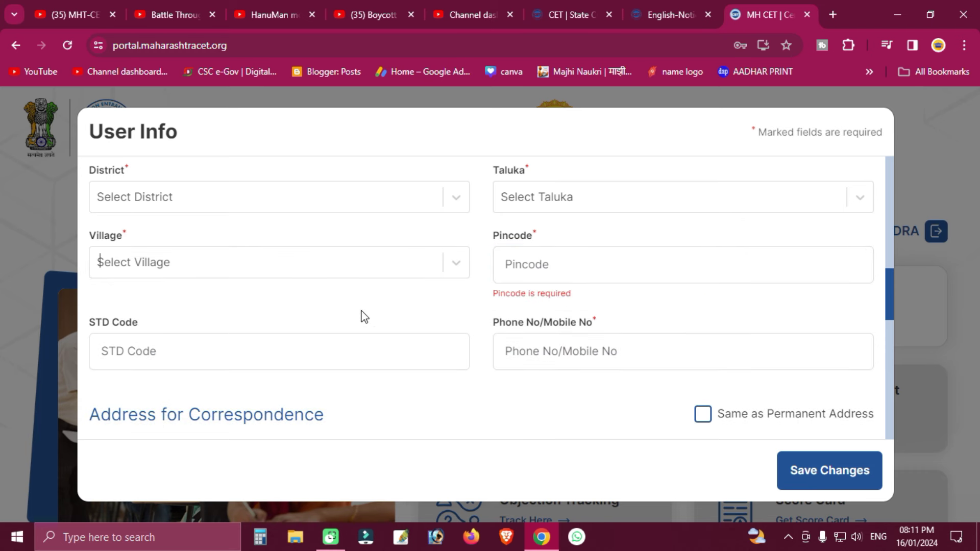
{"action": "left_click", "coordinate": [567, 362]}
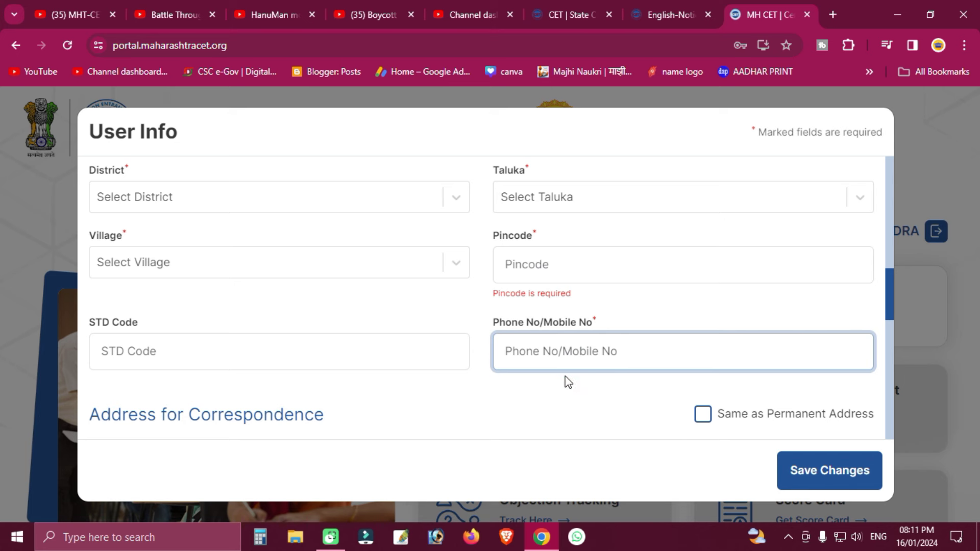
{"action": "left_click", "coordinate": [565, 411]}
{"action": "scroll", "coordinate": [654, 418], "scroll_direction": "down", "scroll_amount": 1}
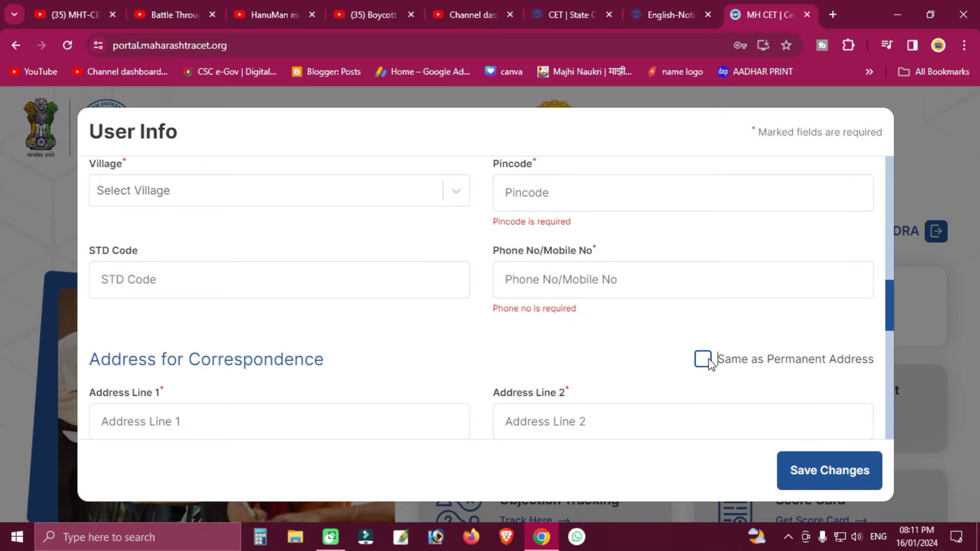
Go past the correspondence address fields to the other details and answer Yes to being domiciled in the State of Maharashtra
{"action": "scroll", "coordinate": [336, 398], "scroll_direction": "up", "scroll_amount": 1}
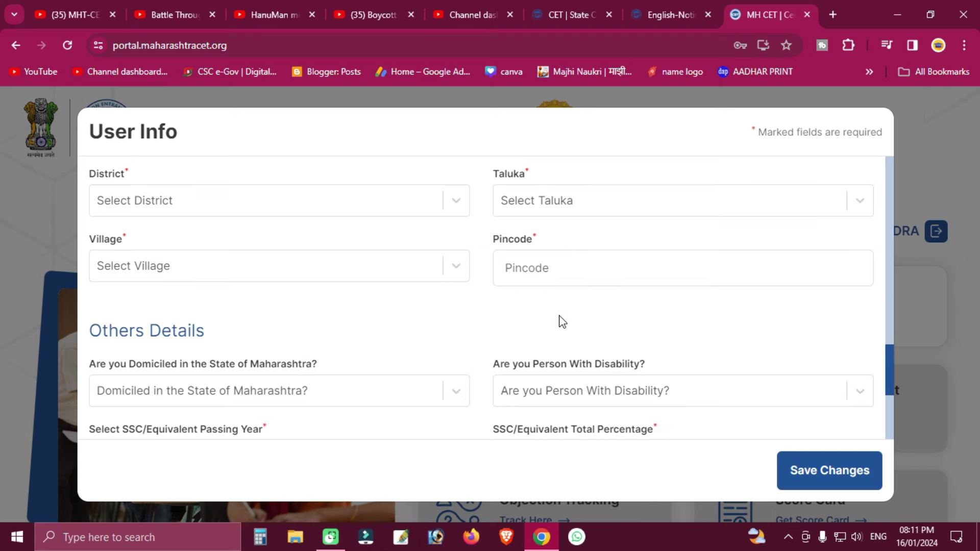
{"action": "scroll", "coordinate": [296, 261], "scroll_direction": "up", "scroll_amount": 2}
{"action": "scroll", "coordinate": [385, 265], "scroll_direction": "down", "scroll_amount": 2}
{"action": "scroll", "coordinate": [408, 269], "scroll_direction": "down", "scroll_amount": 1}
{"action": "scroll", "coordinate": [297, 258], "scroll_direction": "down", "scroll_amount": 2}
{"action": "scroll", "coordinate": [277, 265], "scroll_direction": "up", "scroll_amount": 1}
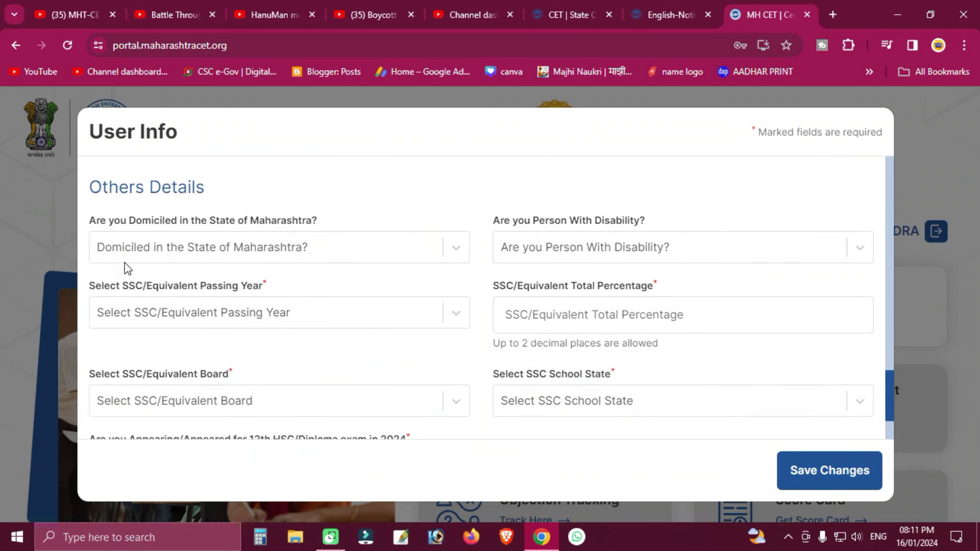
{"action": "left_click", "coordinate": [178, 254]}
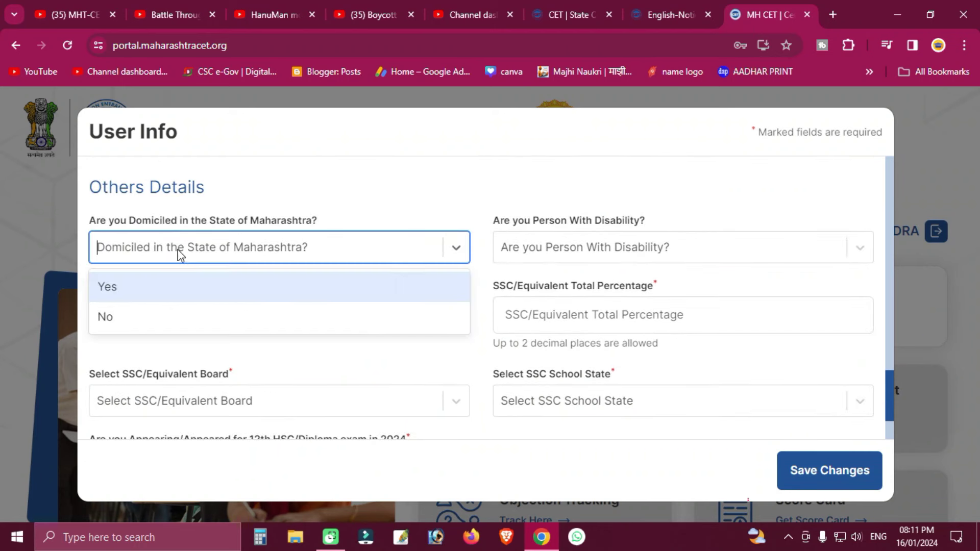
{"action": "left_click", "coordinate": [136, 290]}
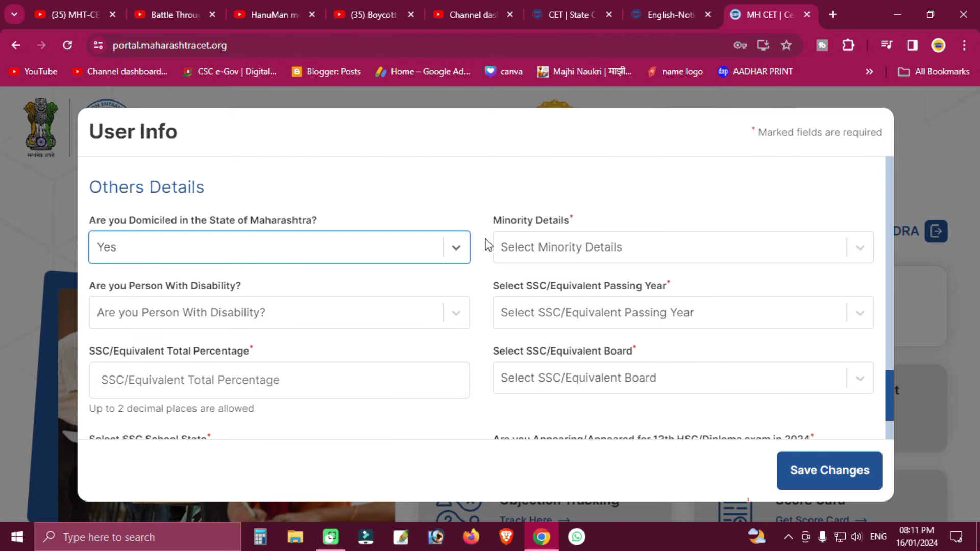
Set both the minority details and the person with disability question to No in the other details
{"action": "left_click", "coordinate": [609, 252]}
{"action": "left_click", "coordinate": [240, 255]}
{"action": "left_click", "coordinate": [482, 184]}
{"action": "left_click", "coordinate": [577, 248]}
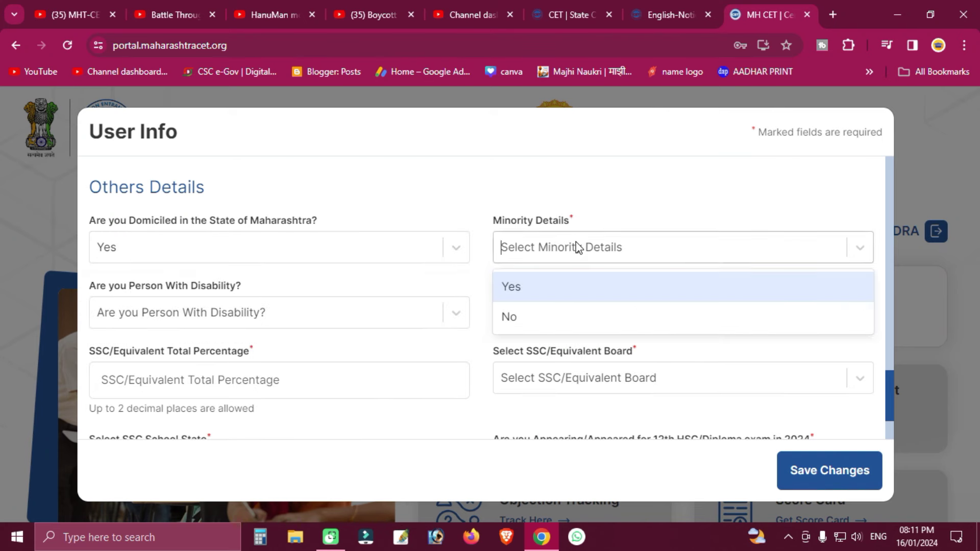
{"action": "left_click", "coordinate": [531, 321]}
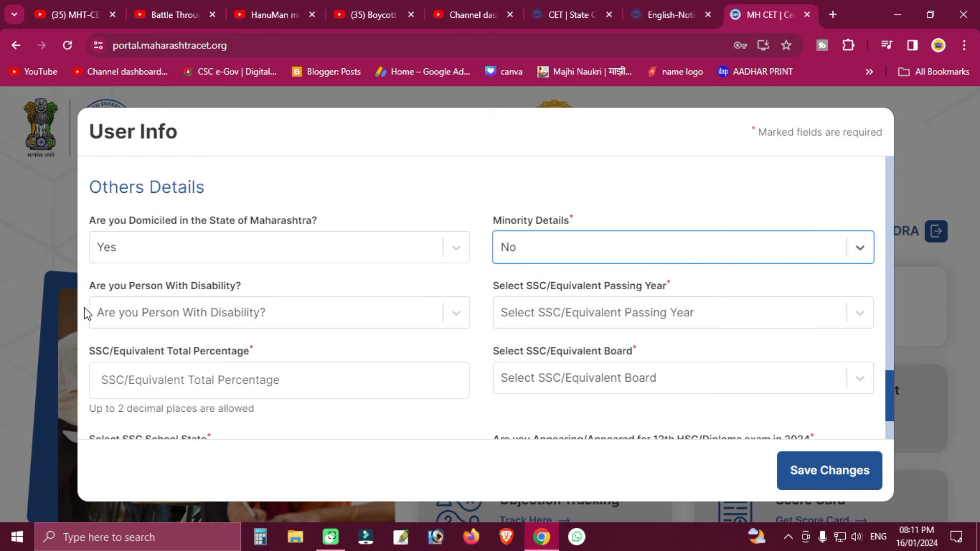
{"action": "left_click", "coordinate": [304, 322]}
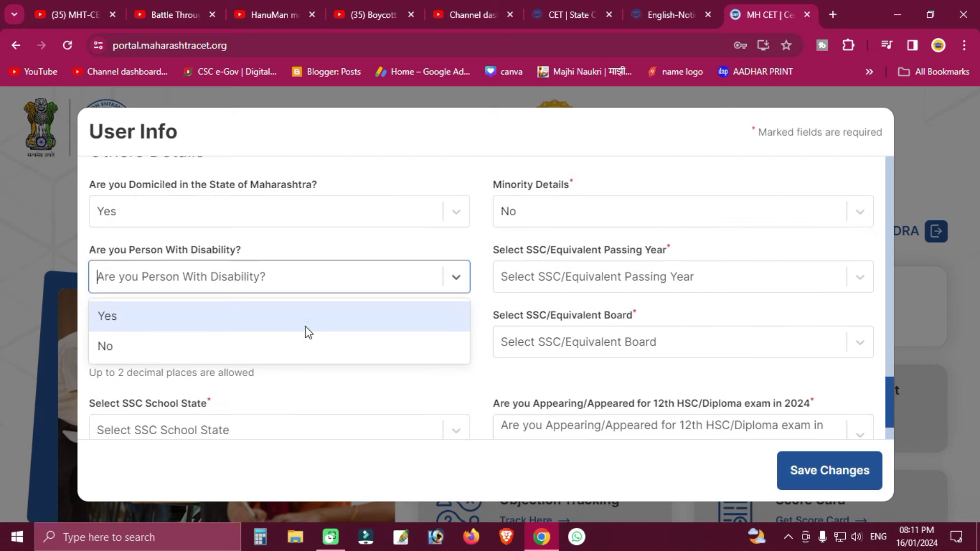
{"action": "left_click", "coordinate": [144, 345]}
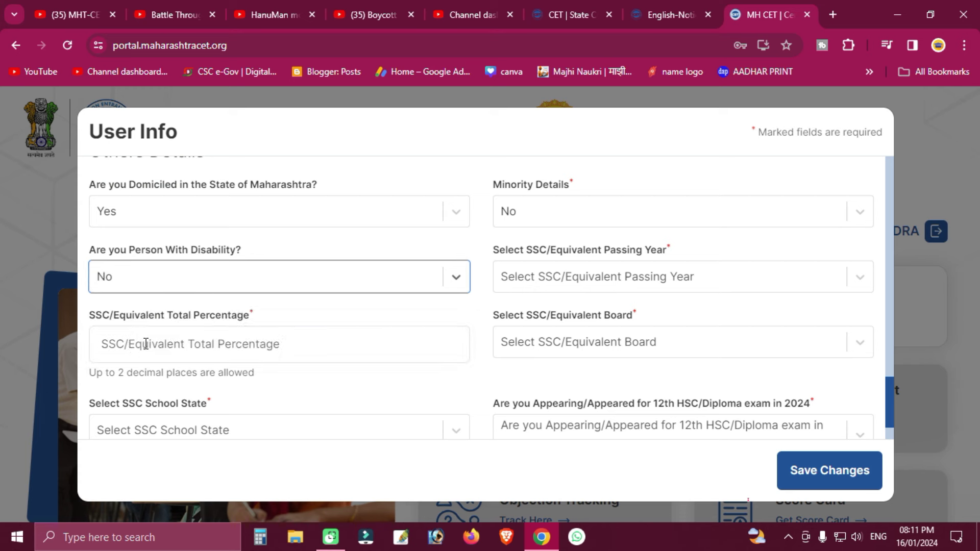
Set the SSC passing year to 2022 and choose the Maharashtra State Board as the SSC board, leaving the percentage empty
{"action": "left_click", "coordinate": [660, 278]}
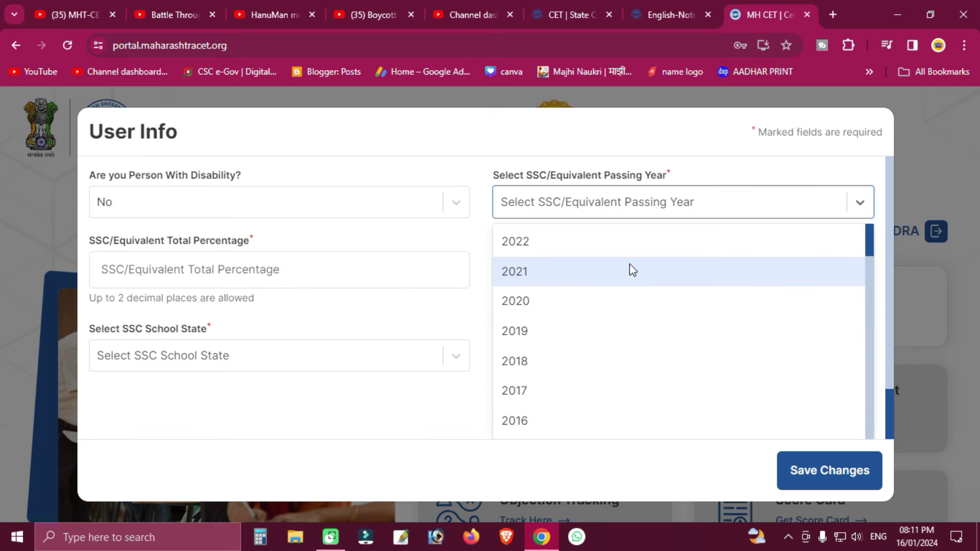
{"action": "scroll", "coordinate": [576, 352], "scroll_direction": "down", "scroll_amount": 3}
{"action": "scroll", "coordinate": [575, 352], "scroll_direction": "up", "scroll_amount": 3}
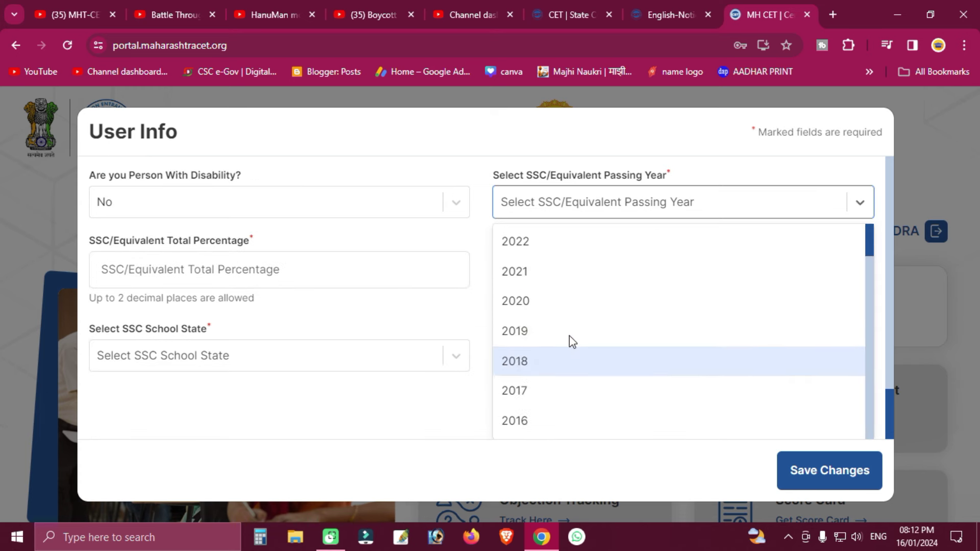
{"action": "left_click", "coordinate": [517, 249]}
{"action": "left_click", "coordinate": [172, 289]}
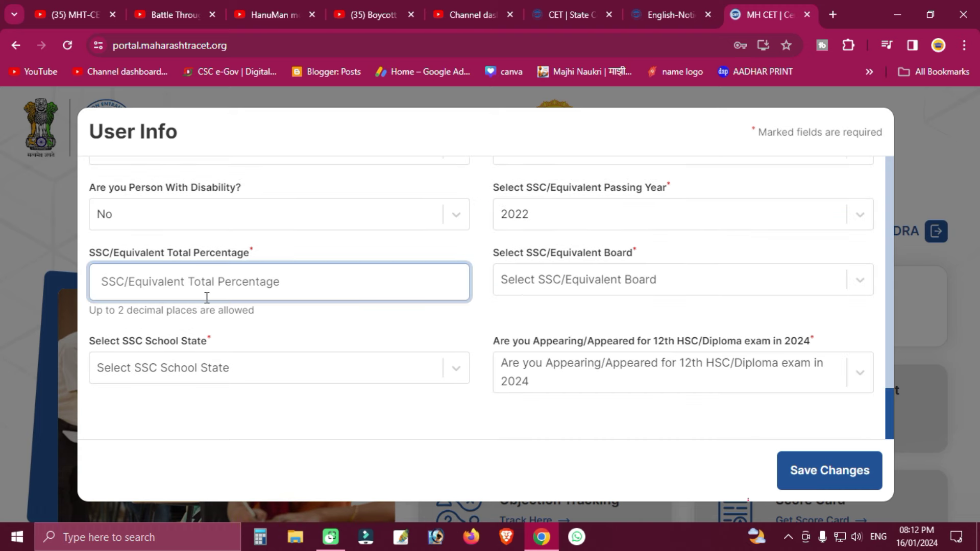
{"action": "left_click", "coordinate": [632, 286]}
{"action": "left_click", "coordinate": [617, 268]}
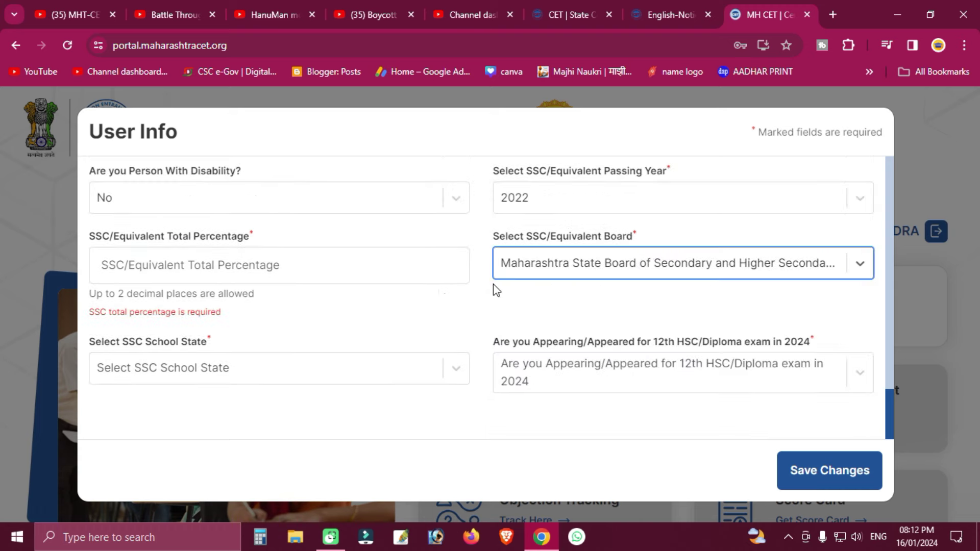
Select Maharashtra as the SSC school state
{"action": "left_click", "coordinate": [179, 375]}
{"action": "scroll", "coordinate": [179, 350], "scroll_direction": "down", "scroll_amount": 4}
{"action": "scroll", "coordinate": [184, 355], "scroll_direction": "down", "scroll_amount": 3}
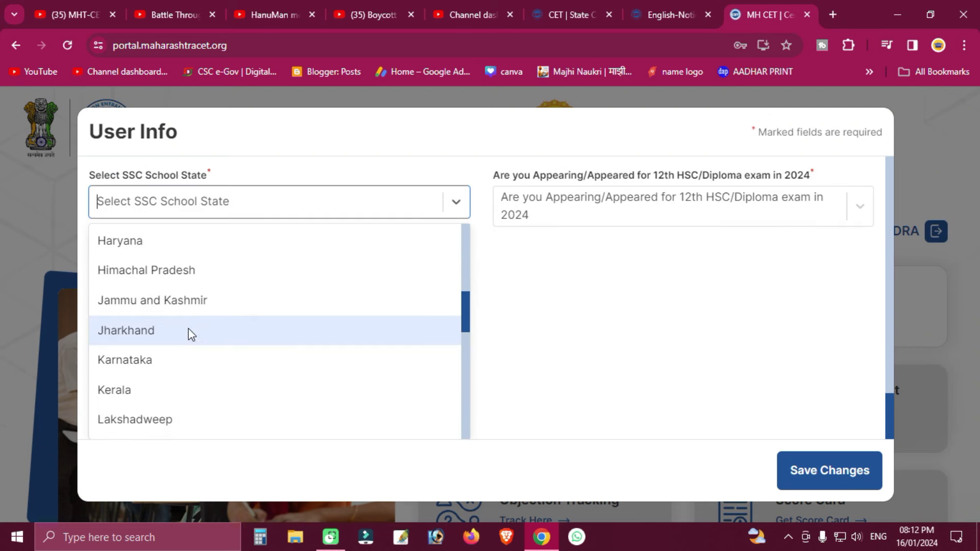
{"action": "scroll", "coordinate": [191, 348], "scroll_direction": "down", "scroll_amount": 3}
{"action": "left_click", "coordinate": [192, 350]}
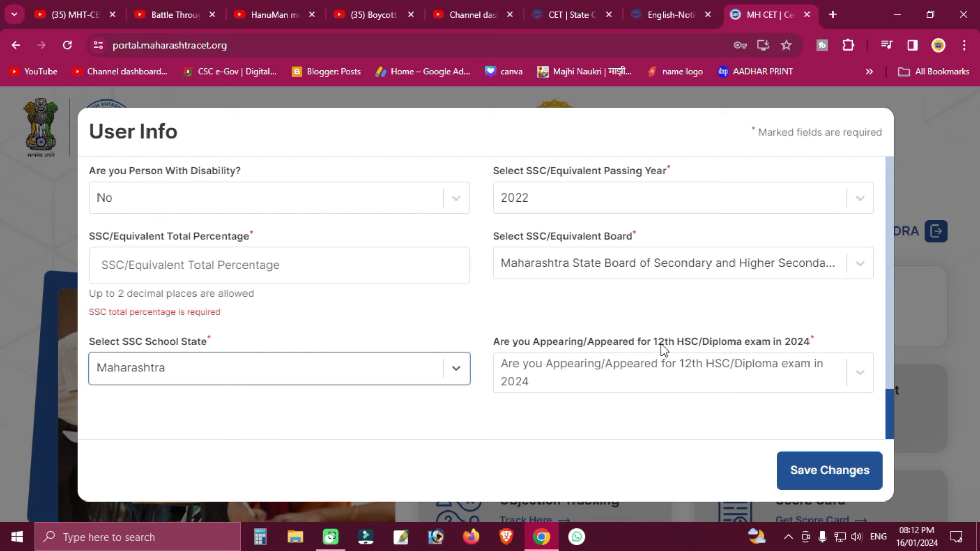
Answer the question about appearing for the 12th HSC/Diploma exam in 2024 with Yes and switch it to No
{"action": "left_click", "coordinate": [753, 363]}
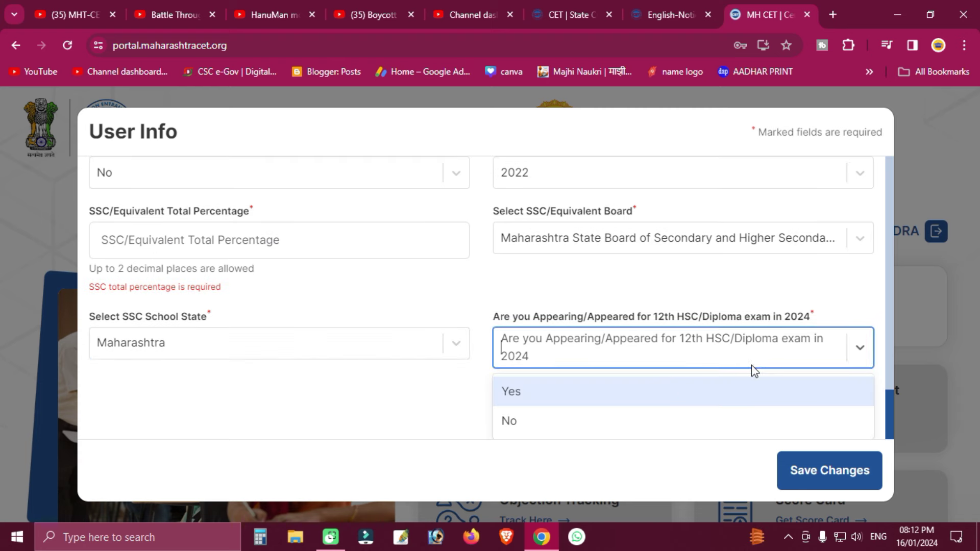
{"action": "left_click", "coordinate": [512, 399]}
{"action": "left_click", "coordinate": [575, 380]}
{"action": "left_click", "coordinate": [526, 429]}
Review the HSC/Diploma fields for passing year, board, marks type, marks obtained, marks out of and percentage without filling them in
{"action": "scroll", "coordinate": [337, 421], "scroll_direction": "down", "scroll_amount": 3}
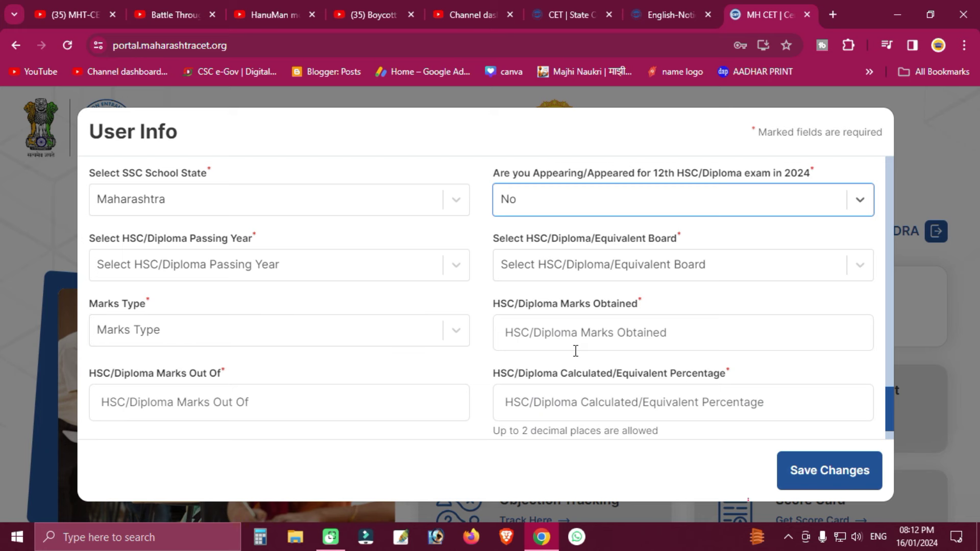
{"action": "scroll", "coordinate": [575, 351], "scroll_direction": "down", "scroll_amount": 1}
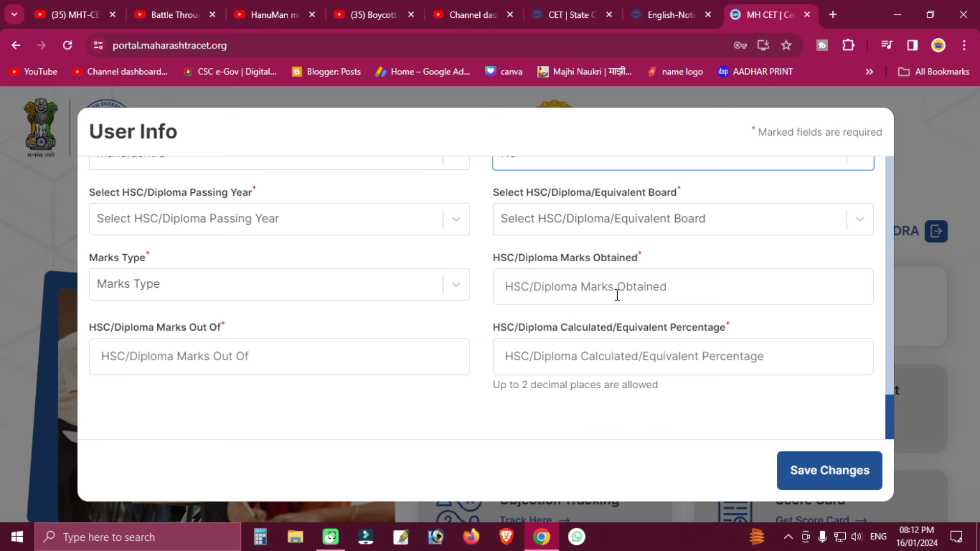
{"action": "left_click", "coordinate": [594, 284]}
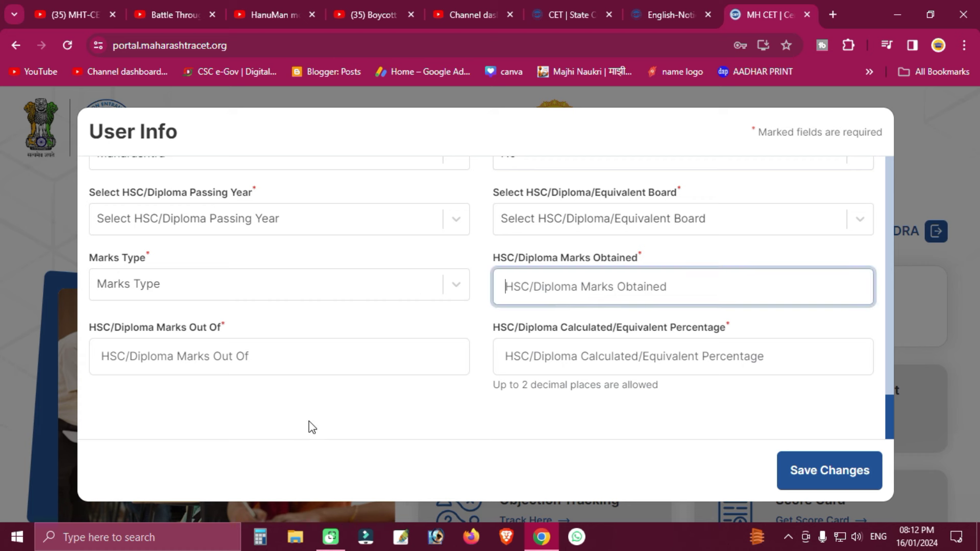
{"action": "left_click", "coordinate": [214, 365]}
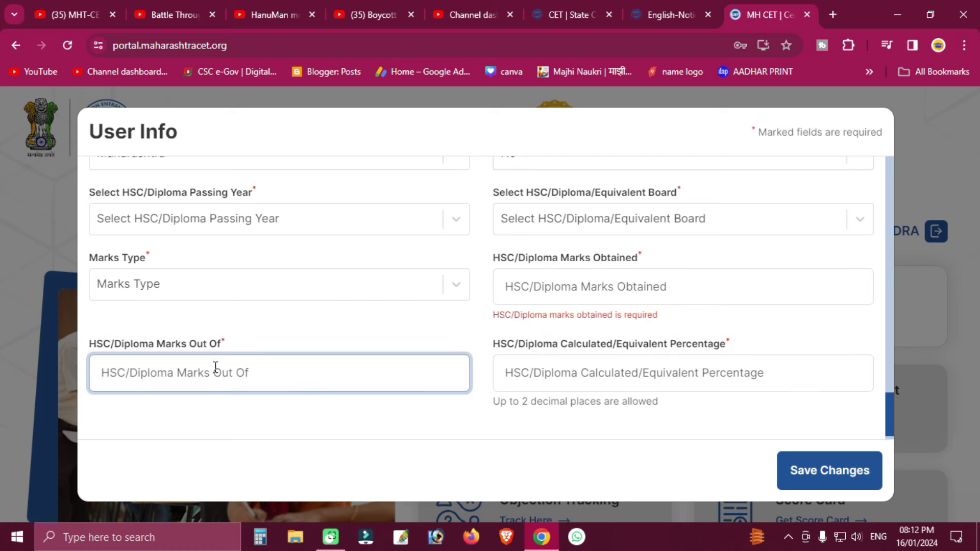
{"action": "left_click_drag", "start_coordinate": [240, 407], "coordinate": [260, 409]}
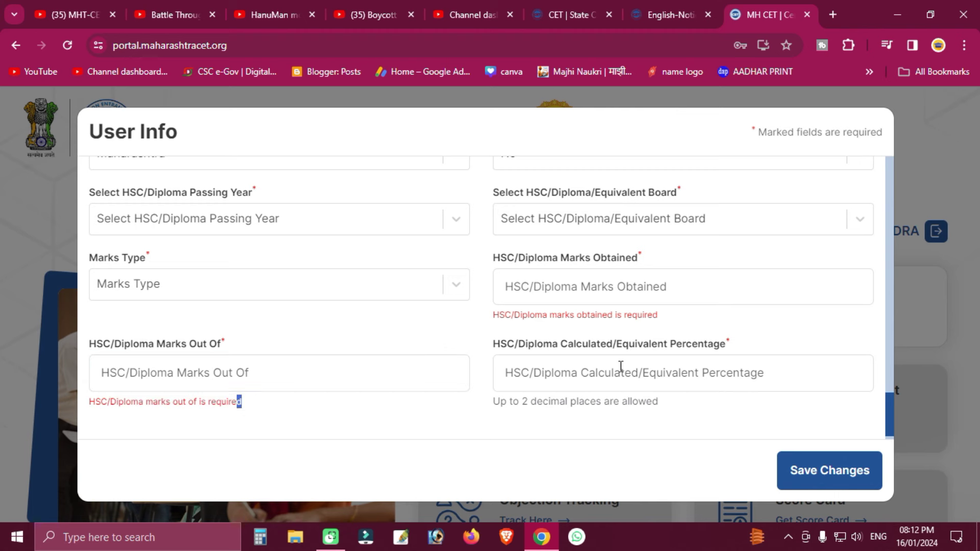
{"action": "scroll", "coordinate": [620, 366], "scroll_direction": "down", "scroll_amount": 1}
{"action": "left_click", "coordinate": [720, 400]}
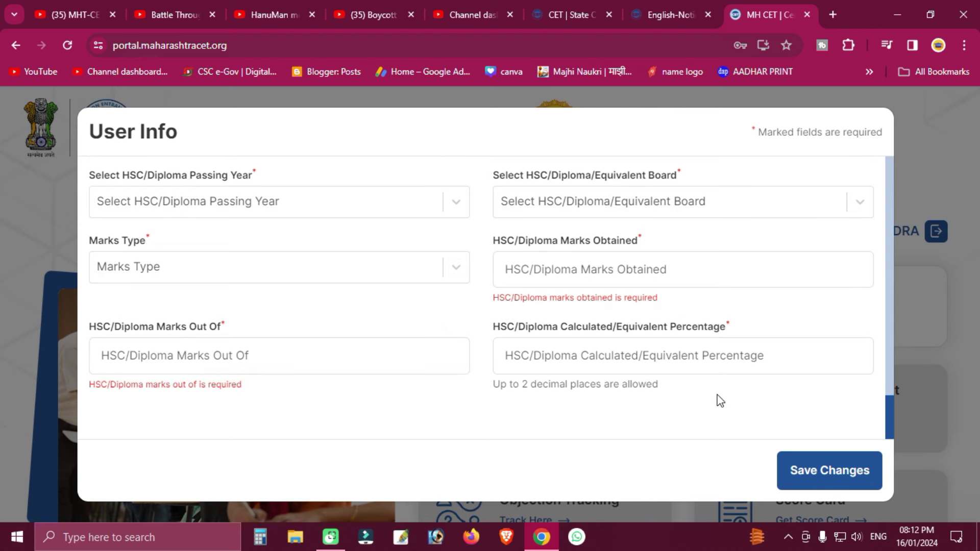
Change the answer about appearing for the 12th HSC/Diploma exam in 2024 to Yes
{"action": "scroll", "coordinate": [720, 400], "scroll_direction": "up", "scroll_amount": 4}
{"action": "left_click", "coordinate": [618, 348]}
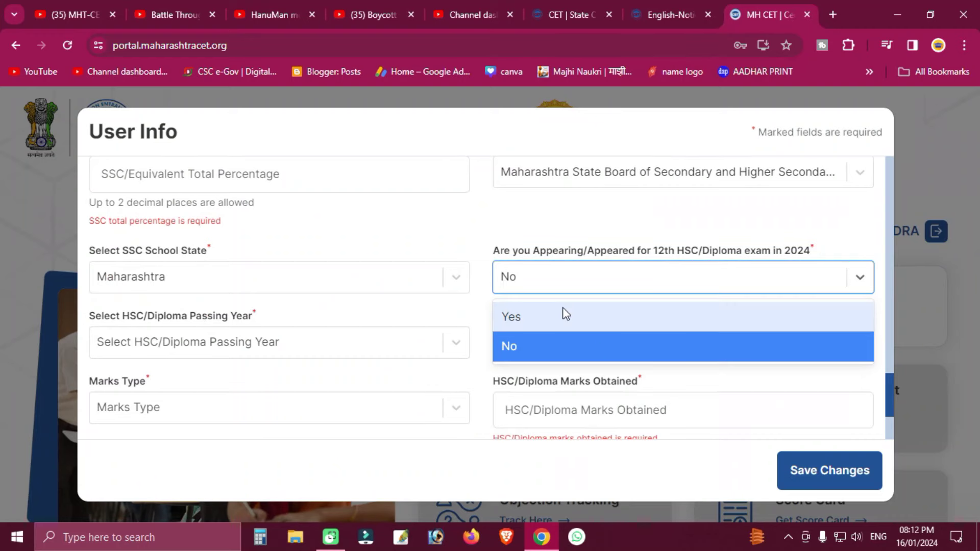
{"action": "left_click", "coordinate": [555, 323]}
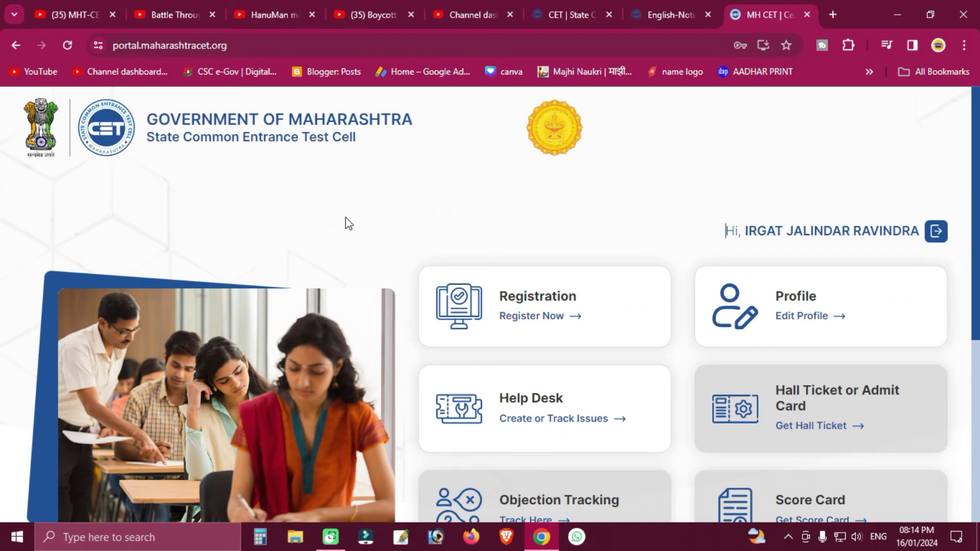
Look over the portal's home page services and open the list of CET exams available for registration
{"action": "scroll", "coordinate": [792, 151], "scroll_direction": "down", "scroll_amount": 3}
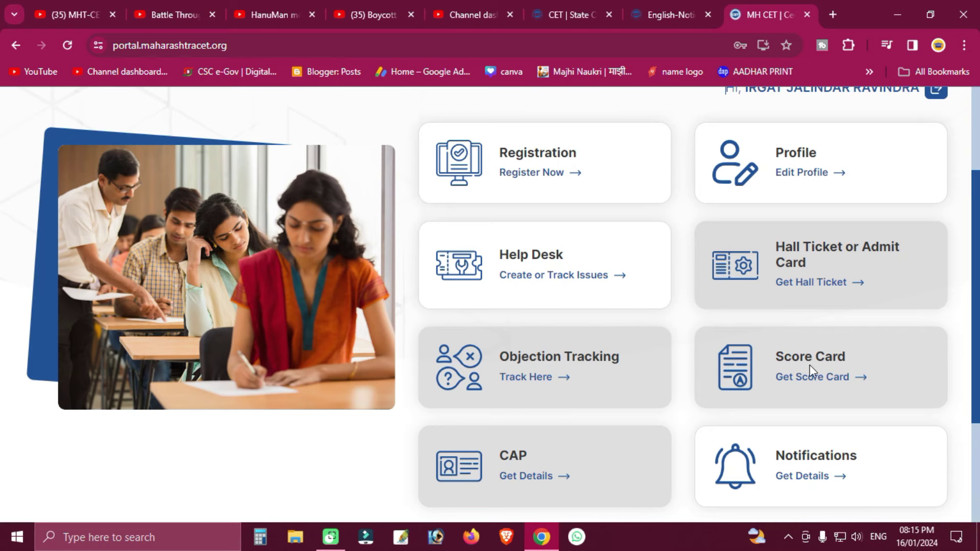
{"action": "scroll", "coordinate": [620, 425], "scroll_direction": "down", "scroll_amount": 3}
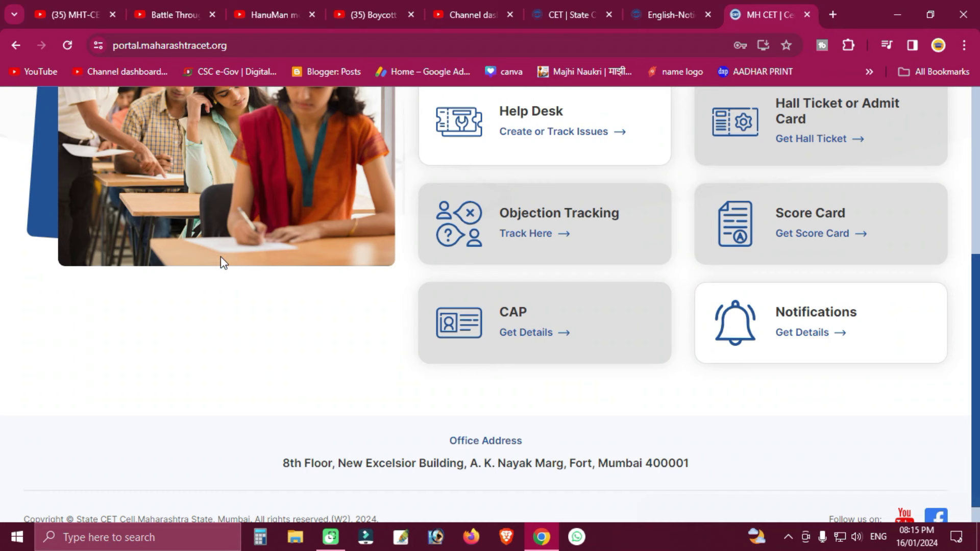
{"action": "scroll", "coordinate": [220, 263], "scroll_direction": "up", "scroll_amount": 3}
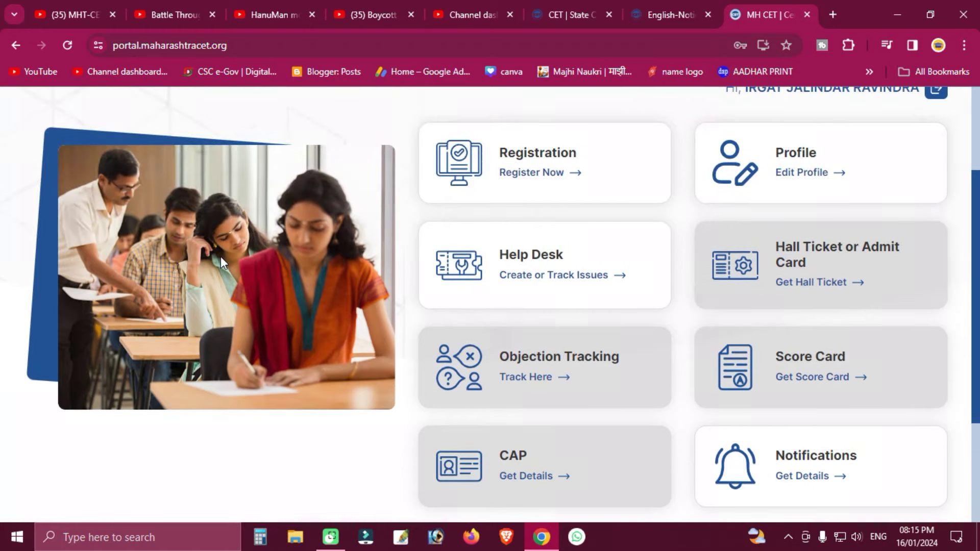
{"action": "left_click", "coordinate": [526, 166]}
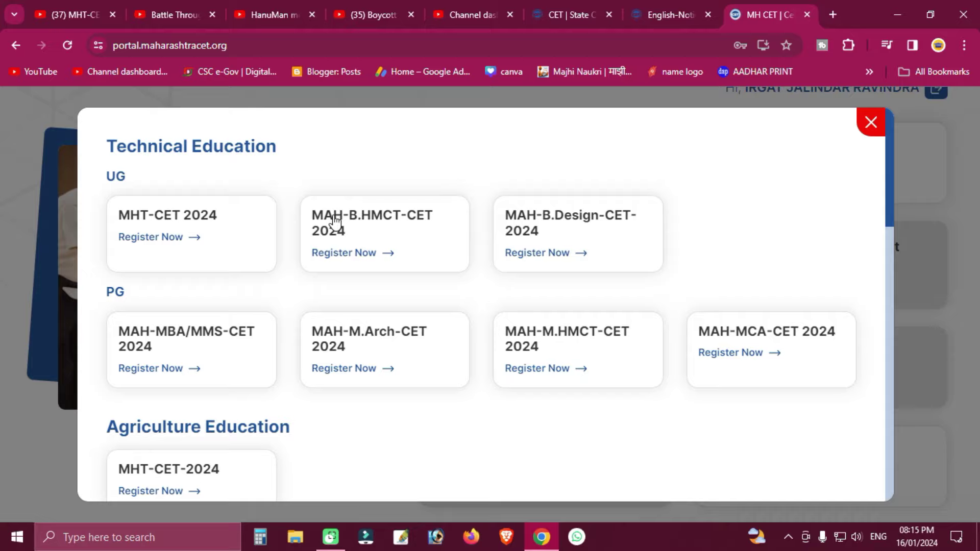
Look through the listed CET exams and start registering for MHT-CET 2024 under the undergraduate Technical Education exams
{"action": "scroll", "coordinate": [373, 248], "scroll_direction": "down", "scroll_amount": 10}
{"action": "scroll", "coordinate": [372, 245], "scroll_direction": "up", "scroll_amount": 10}
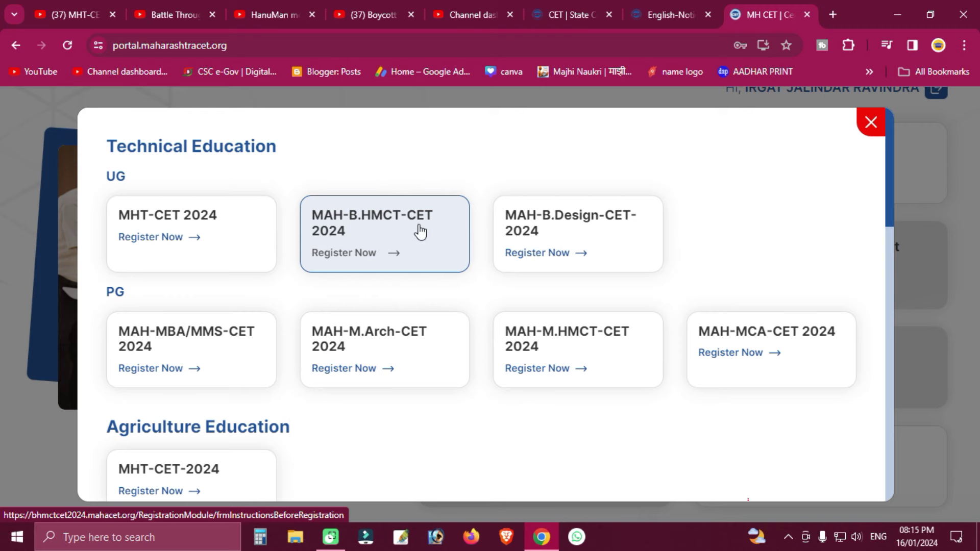
{"action": "scroll", "coordinate": [188, 304], "scroll_direction": "down", "scroll_amount": 4}
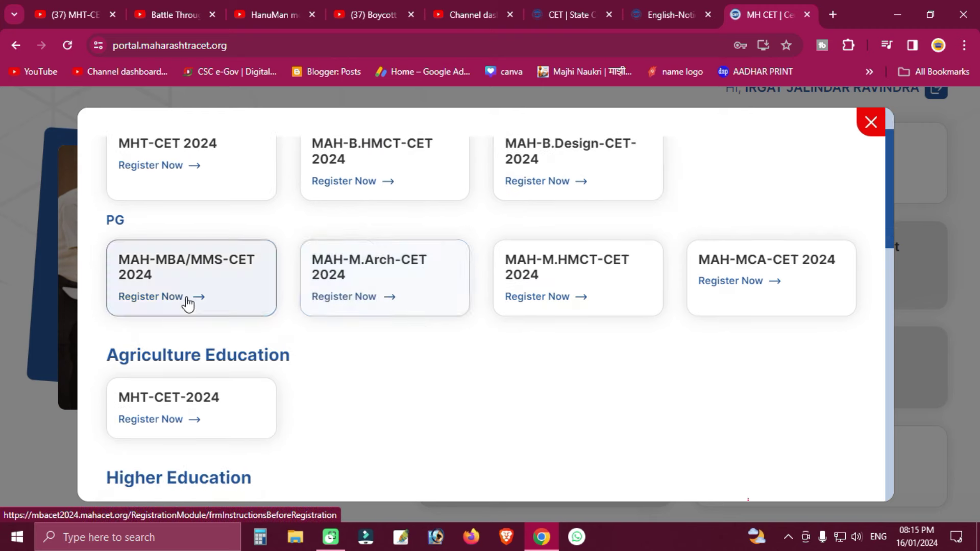
{"action": "scroll", "coordinate": [242, 259], "scroll_direction": "down", "scroll_amount": 5}
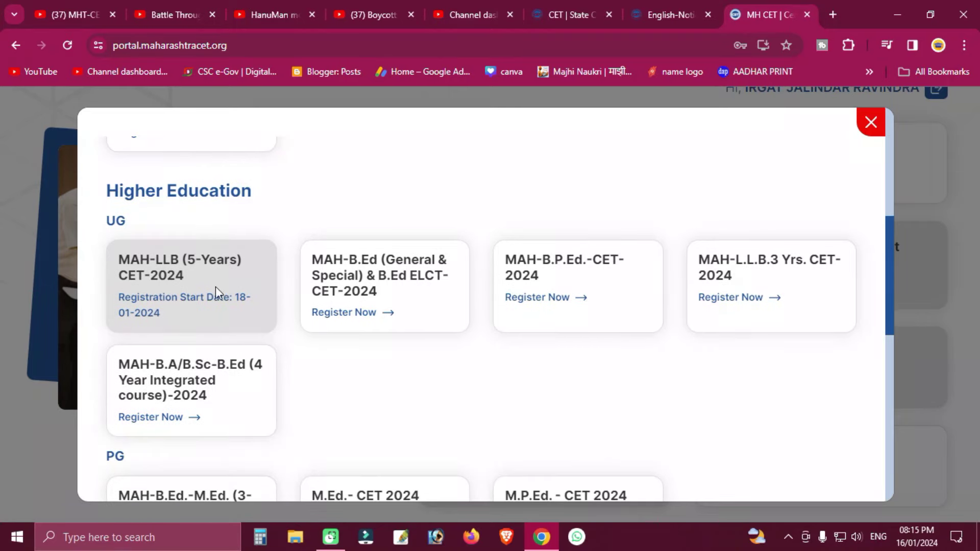
{"action": "scroll", "coordinate": [203, 236], "scroll_direction": "down", "scroll_amount": 4}
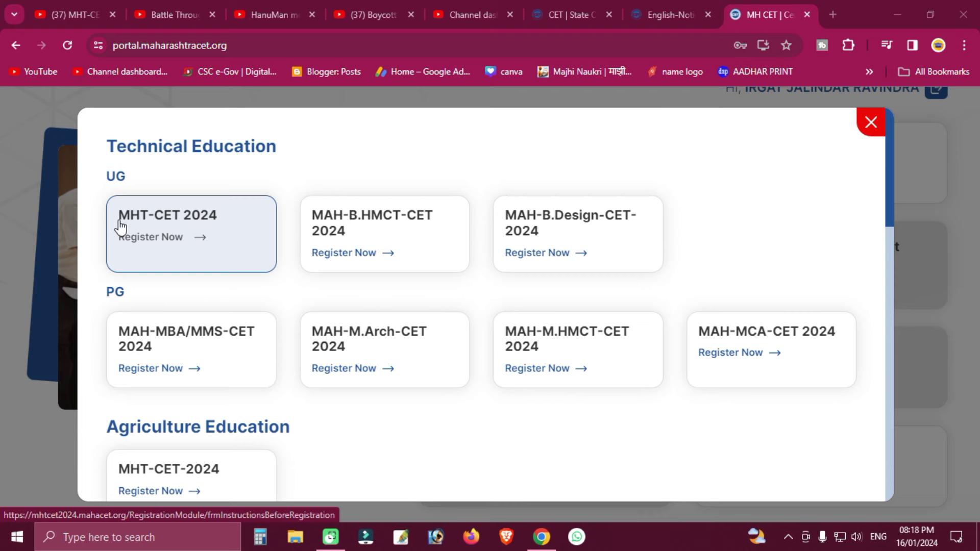
{"action": "left_click", "coordinate": [202, 227]}
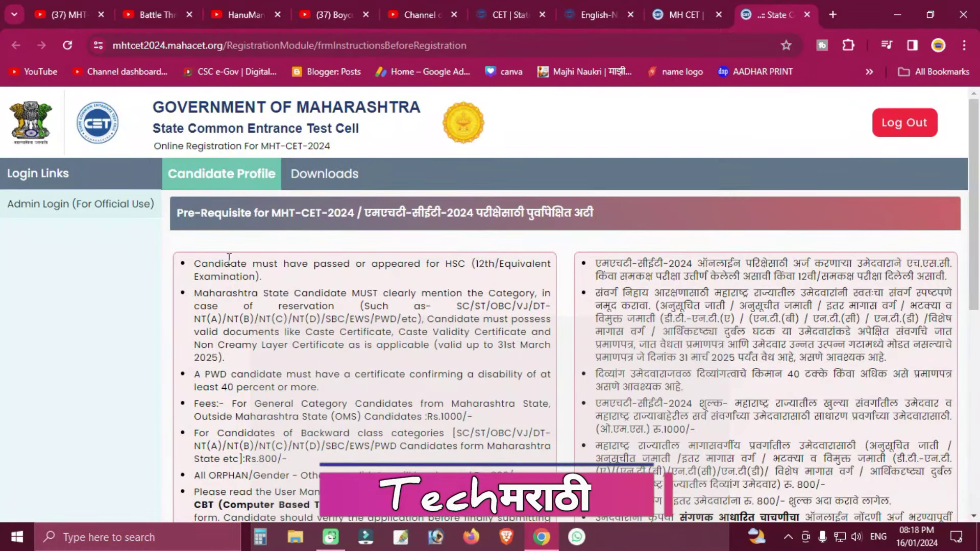
Read the MHT-CET-2024 prerequisites, including eligibility, application fees and the registration instructions
{"action": "scroll", "coordinate": [492, 263], "scroll_direction": "down", "scroll_amount": 3}
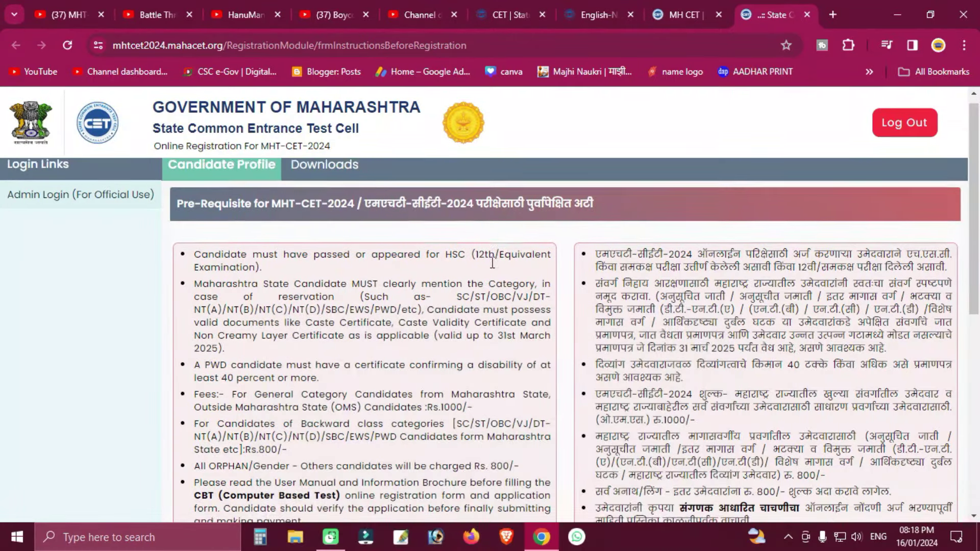
{"action": "scroll", "coordinate": [492, 264], "scroll_direction": "down", "scroll_amount": 3}
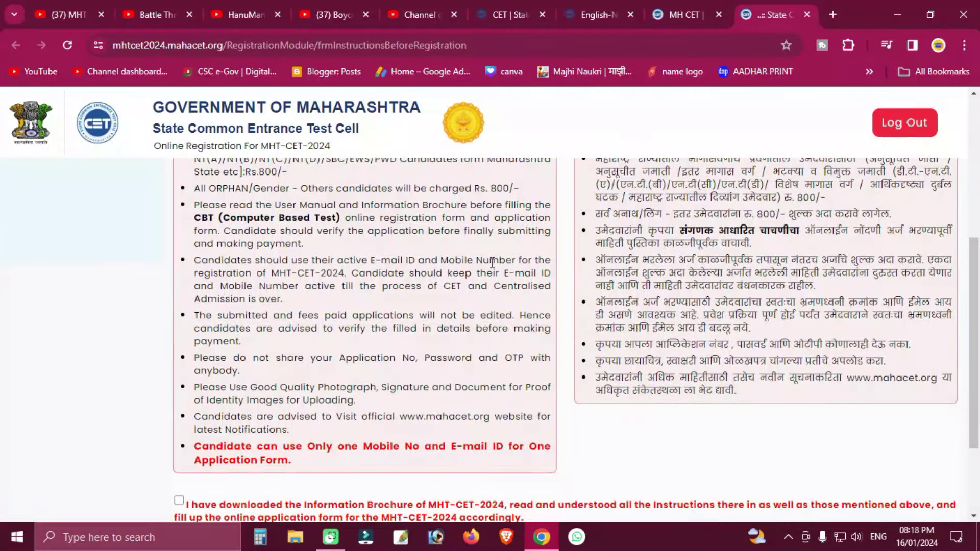
{"action": "scroll", "coordinate": [492, 264], "scroll_direction": "up", "scroll_amount": 2}
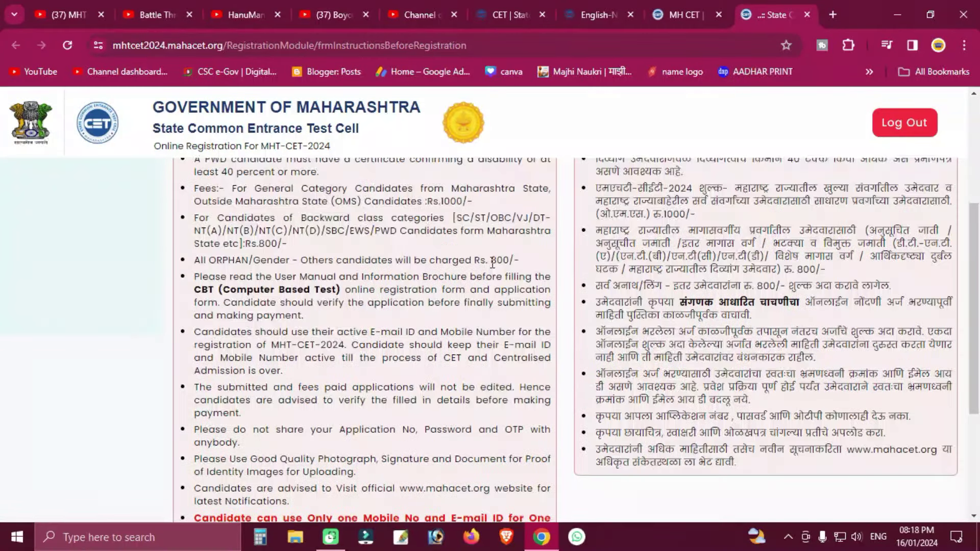